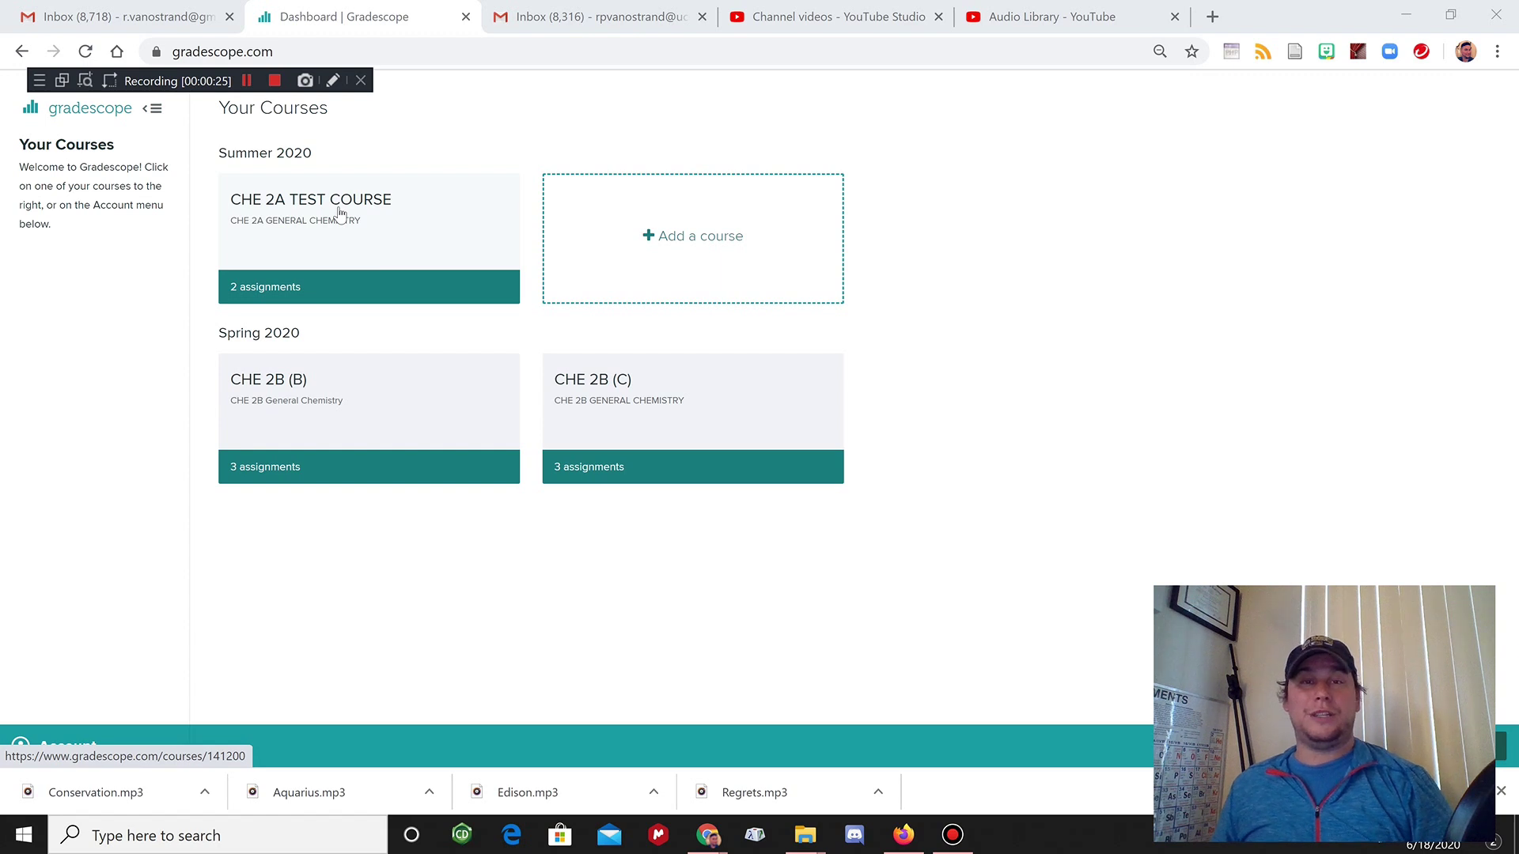
Open the CHE 2A TEST COURSE course from the Gradescope dashboard
{"action": "left_click", "coordinate": [339, 212]}
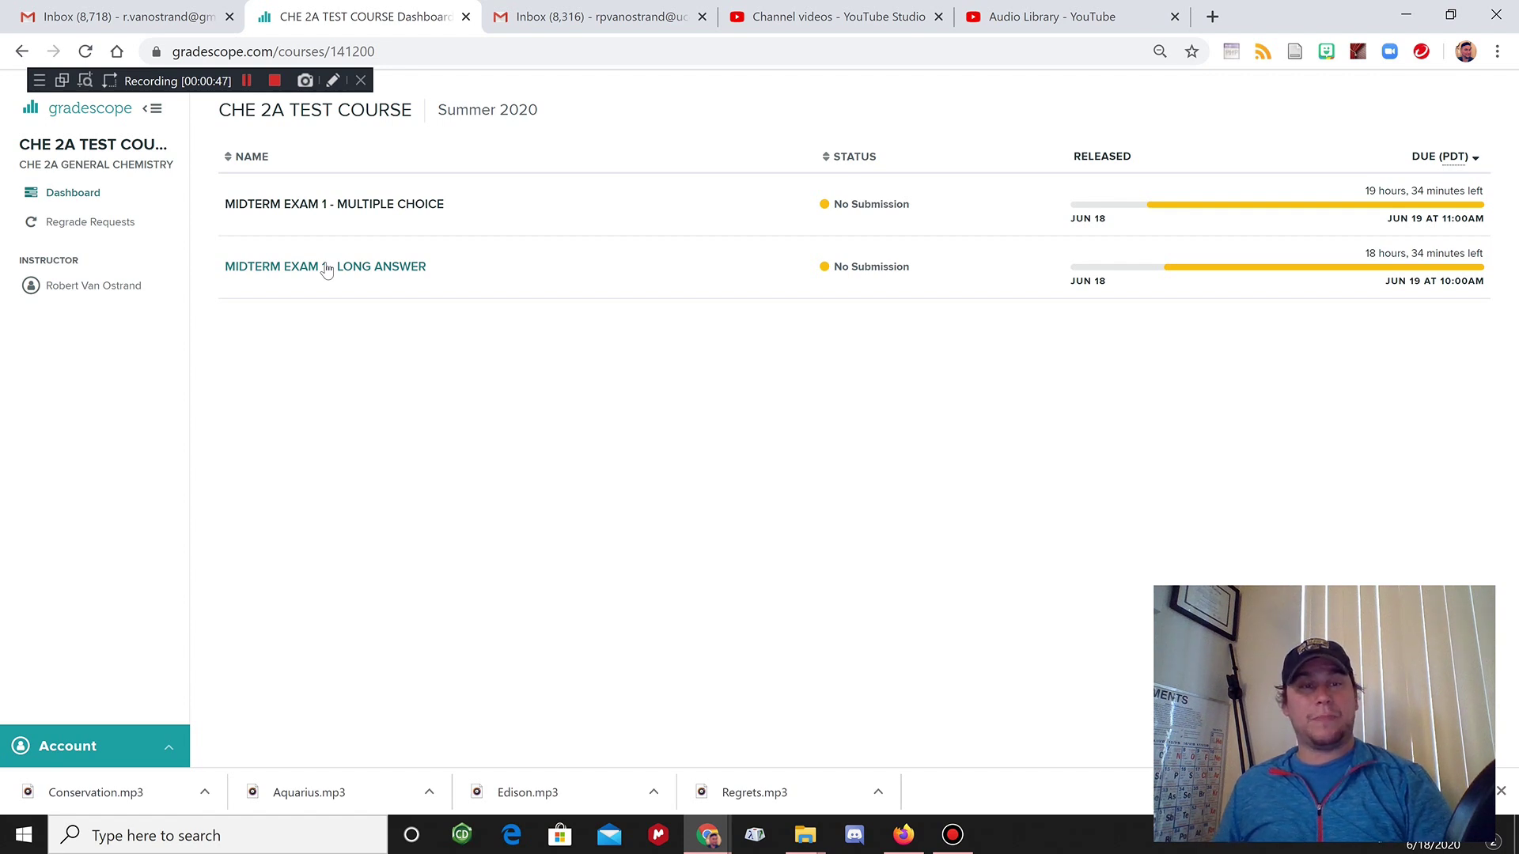
Start a PDF submission for MIDTERM EXAM 1 - LONG ANSWER and pick 'my exam name section.pdf' from CHE 2A SS 1 2020
{"action": "left_click", "coordinate": [326, 268]}
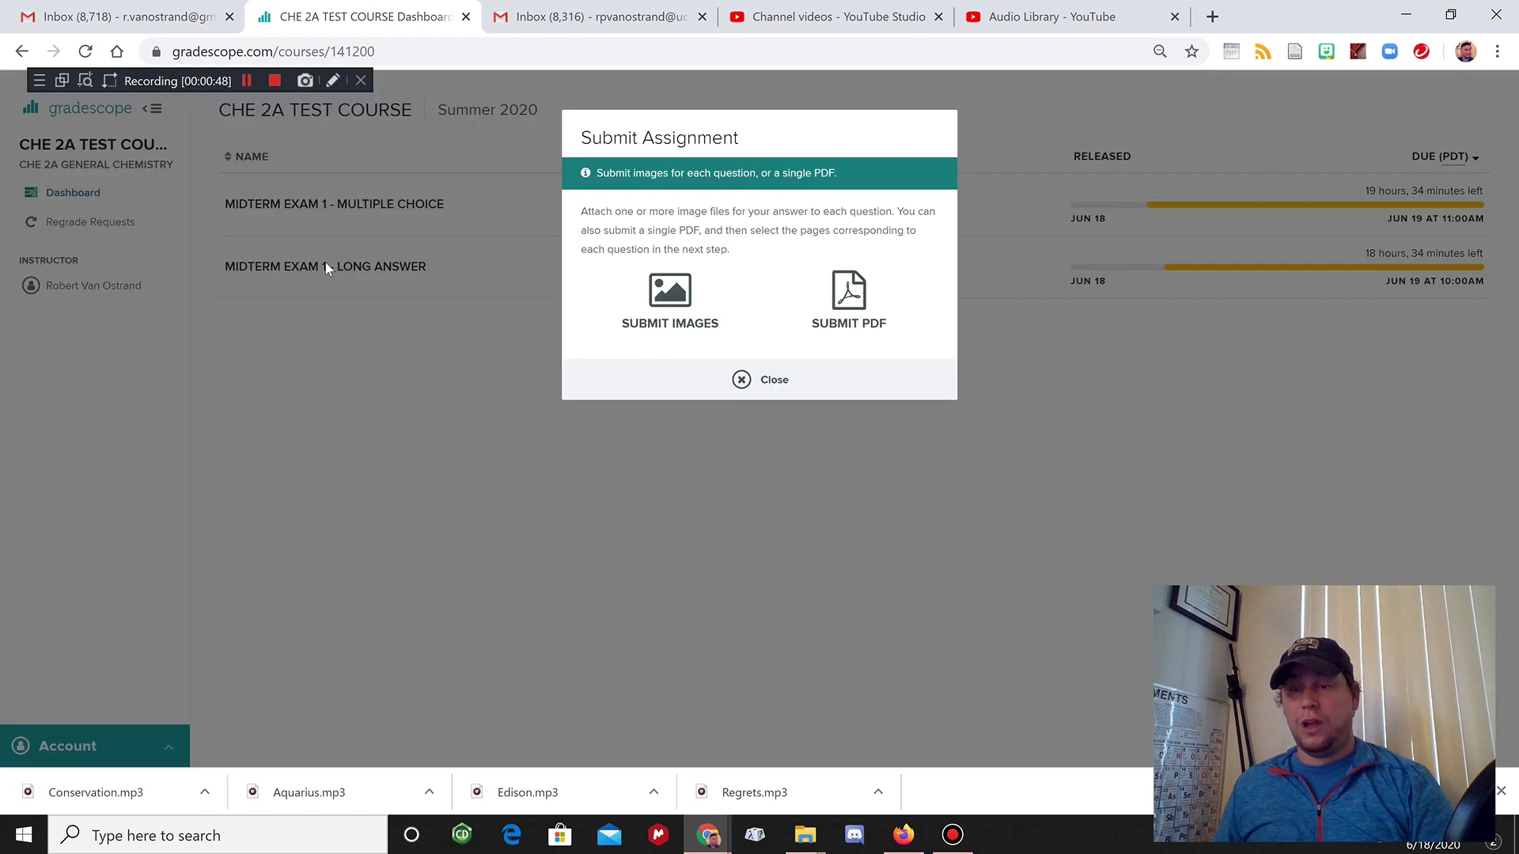
{"action": "left_click", "coordinate": [848, 301]}
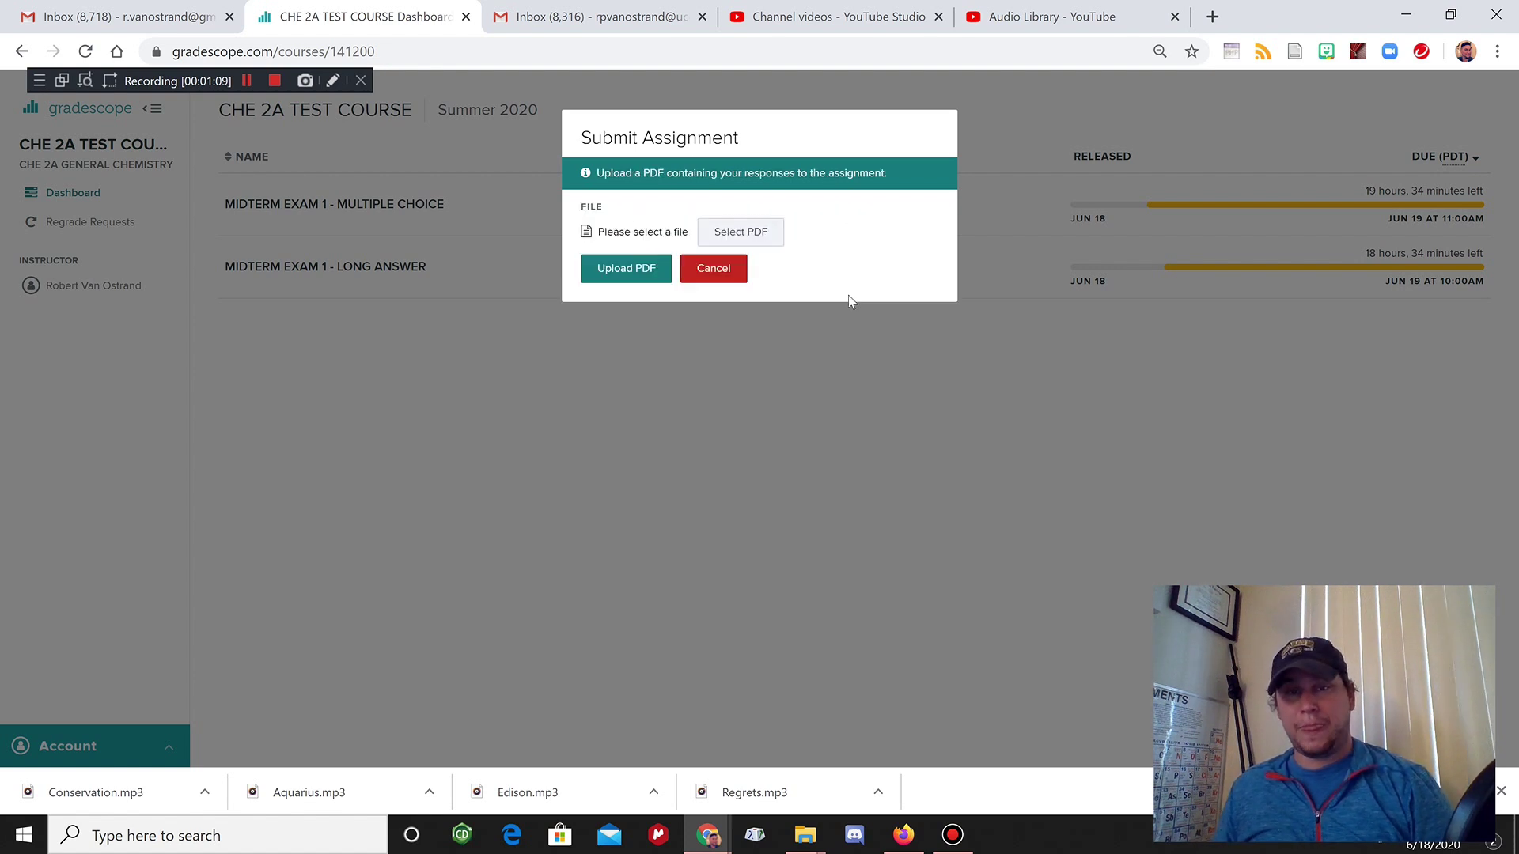
{"action": "left_click", "coordinate": [750, 237]}
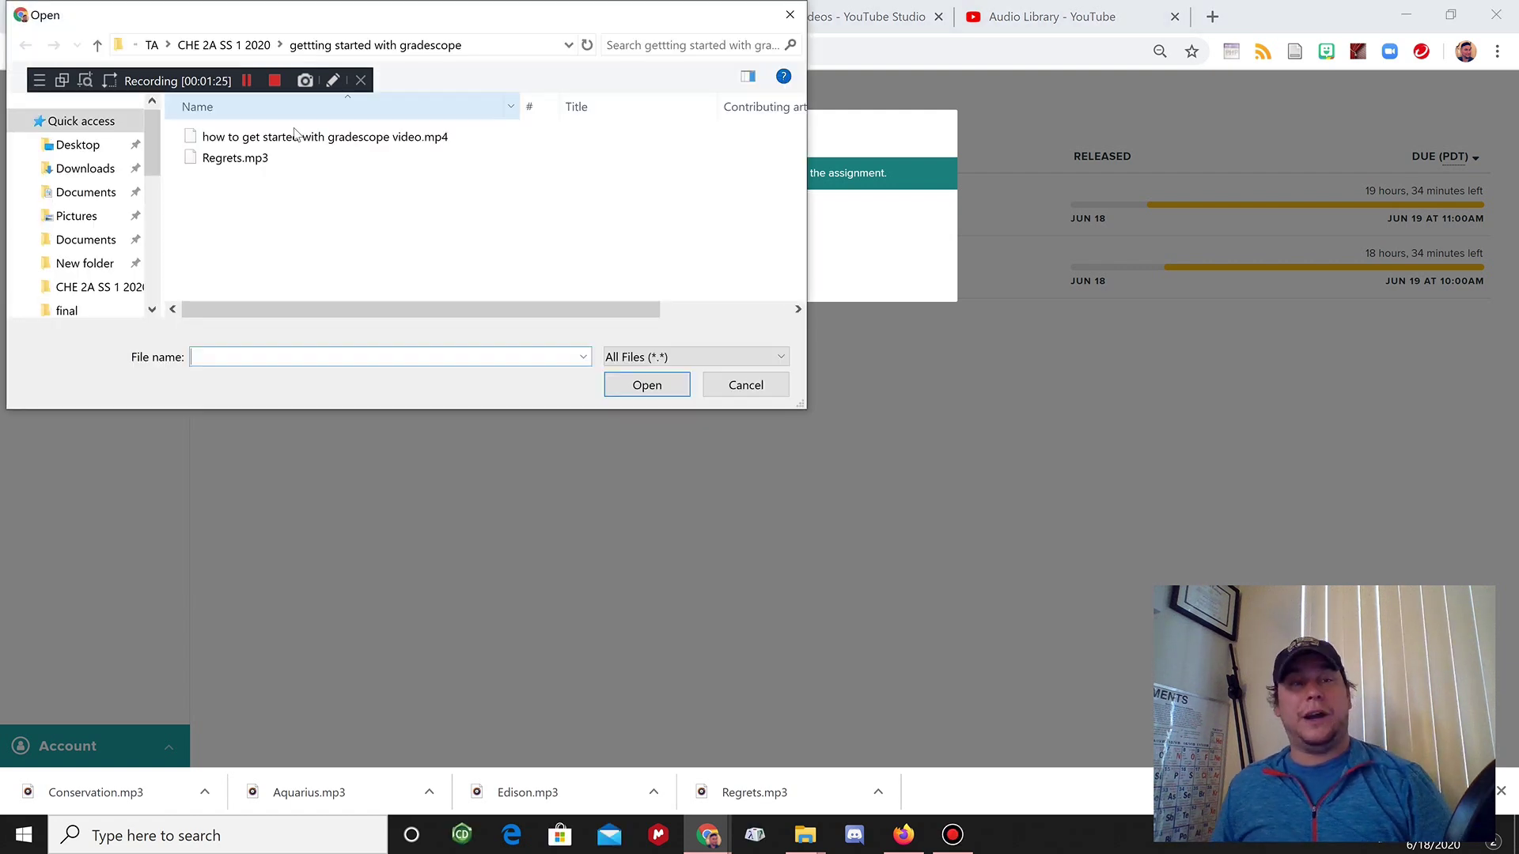
{"action": "left_click_drag", "start_coordinate": [367, 23], "coordinate": [405, 200]}
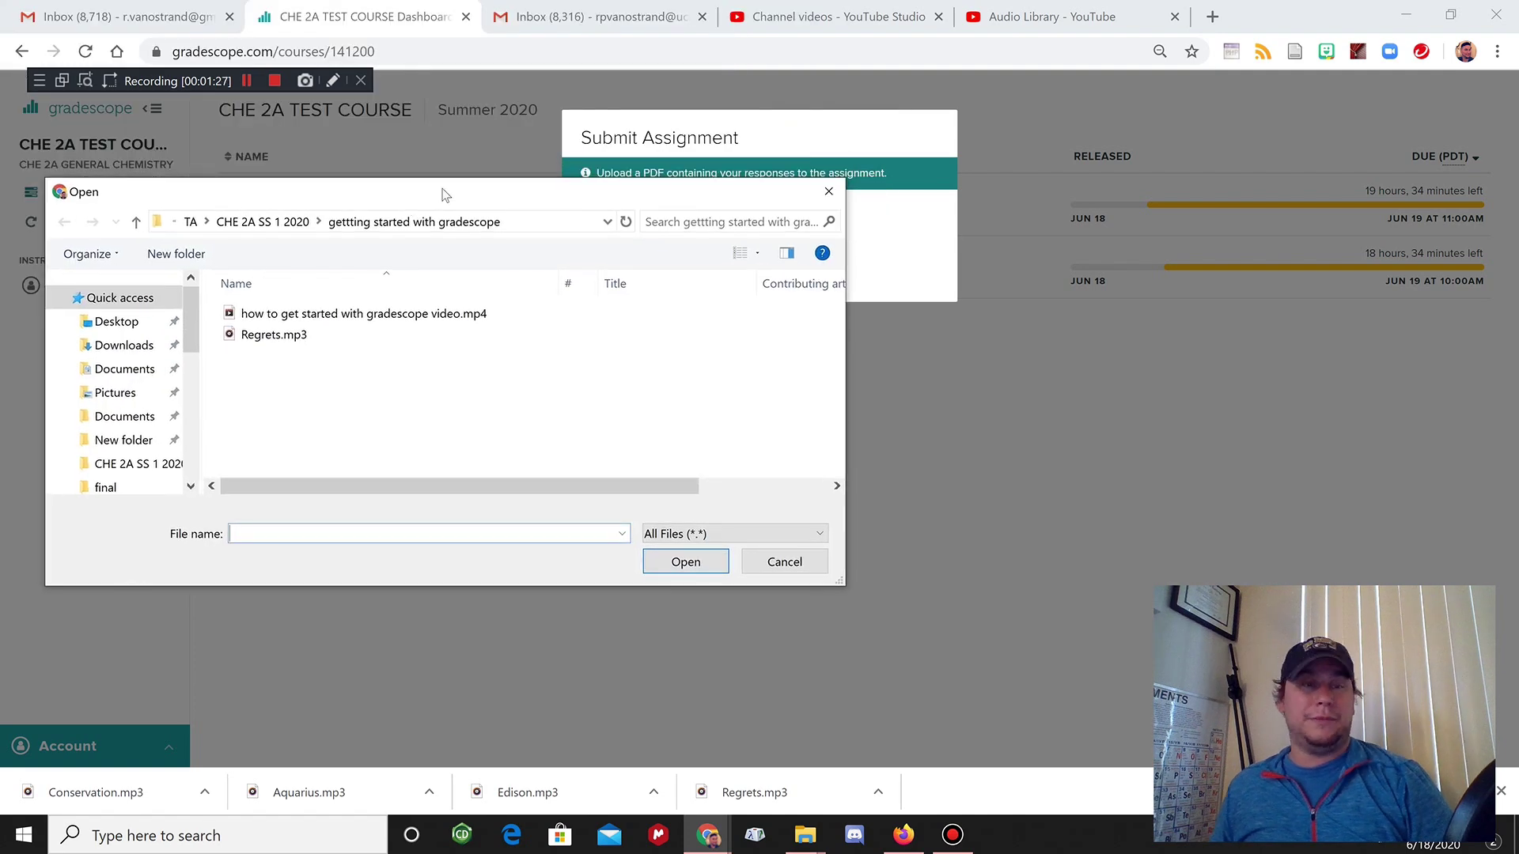
{"action": "left_click", "coordinate": [277, 223]}
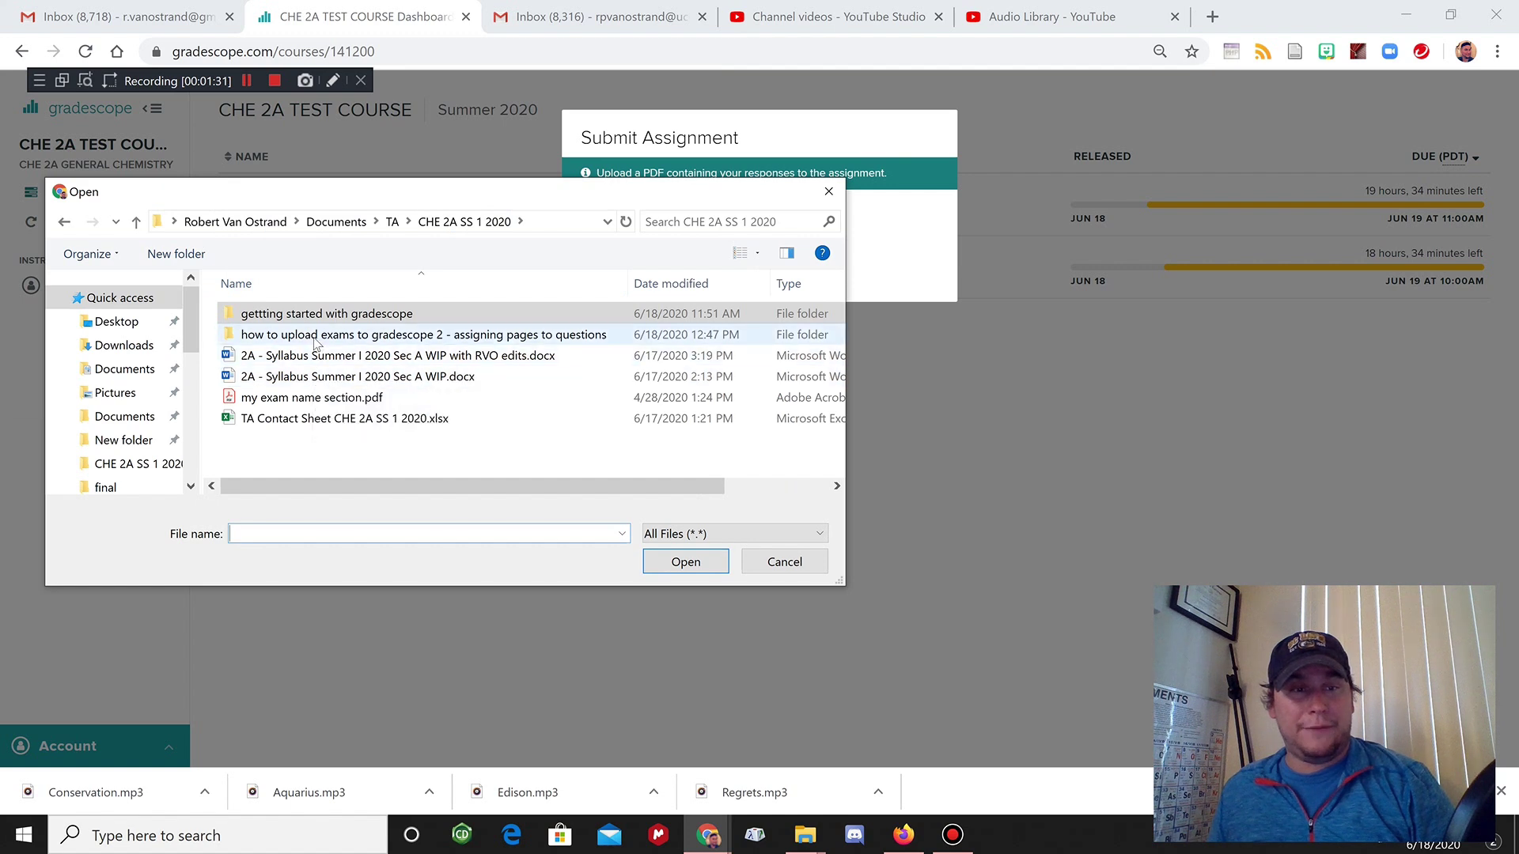
{"action": "double_click", "coordinate": [309, 398]}
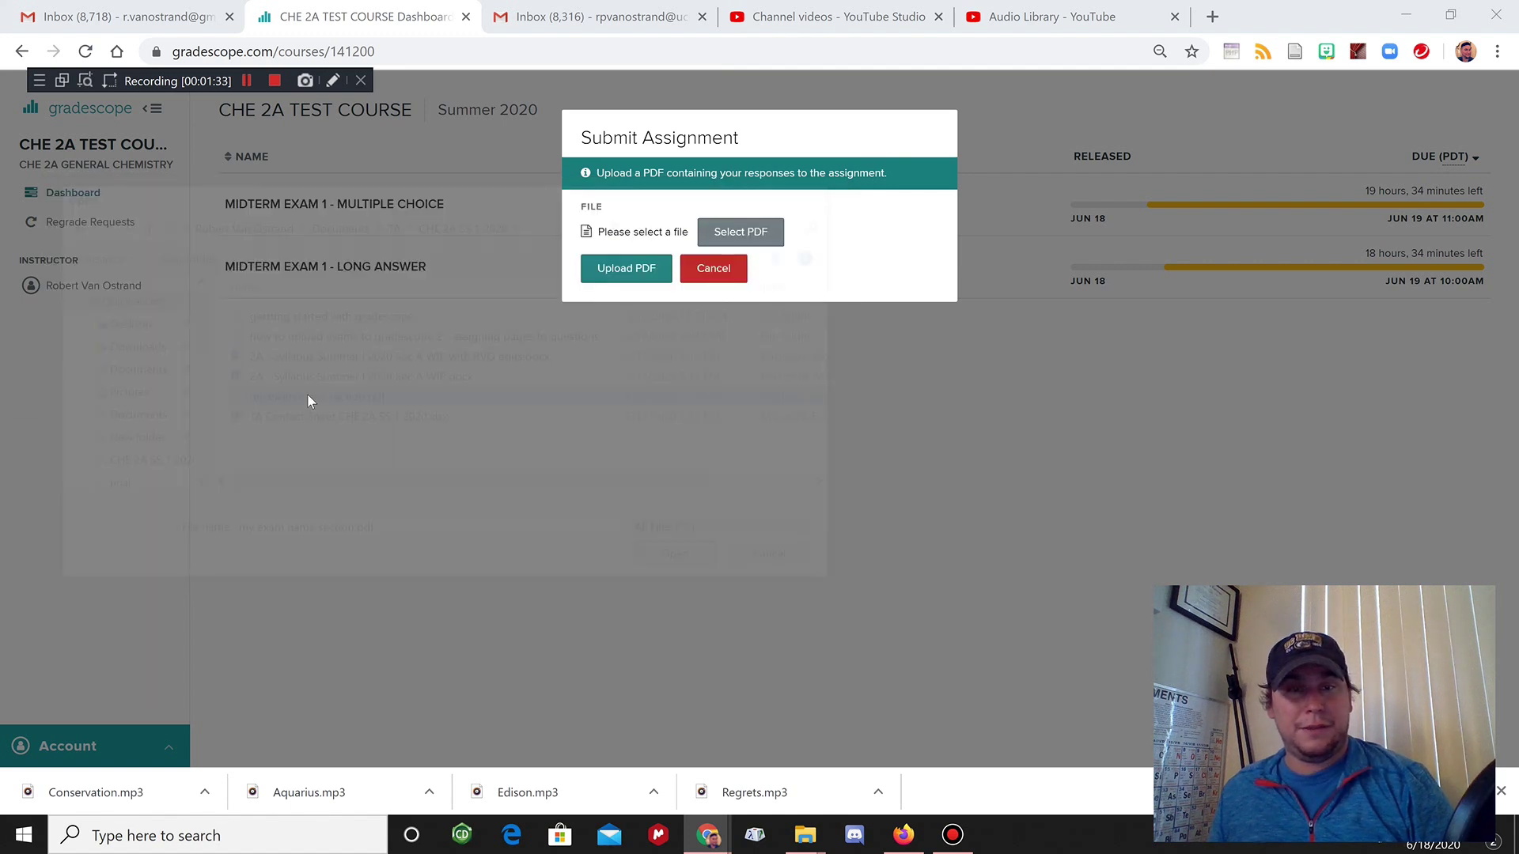
Upload the exam PDF and assign pages 1 and 2 to Questions 1 and 2
{"action": "left_click", "coordinate": [625, 270]}
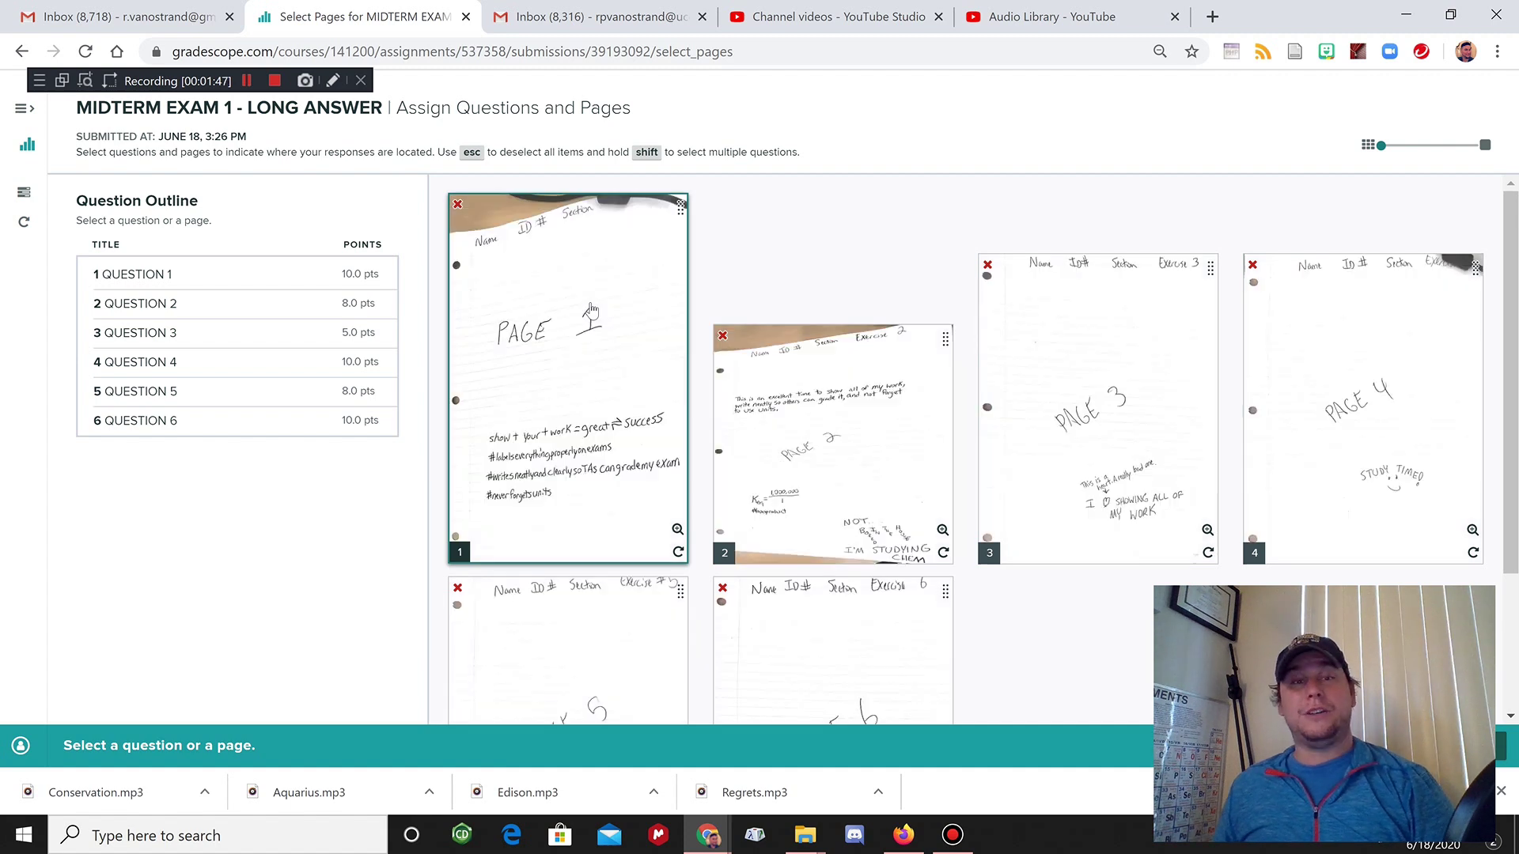
{"action": "left_click", "coordinate": [546, 303]}
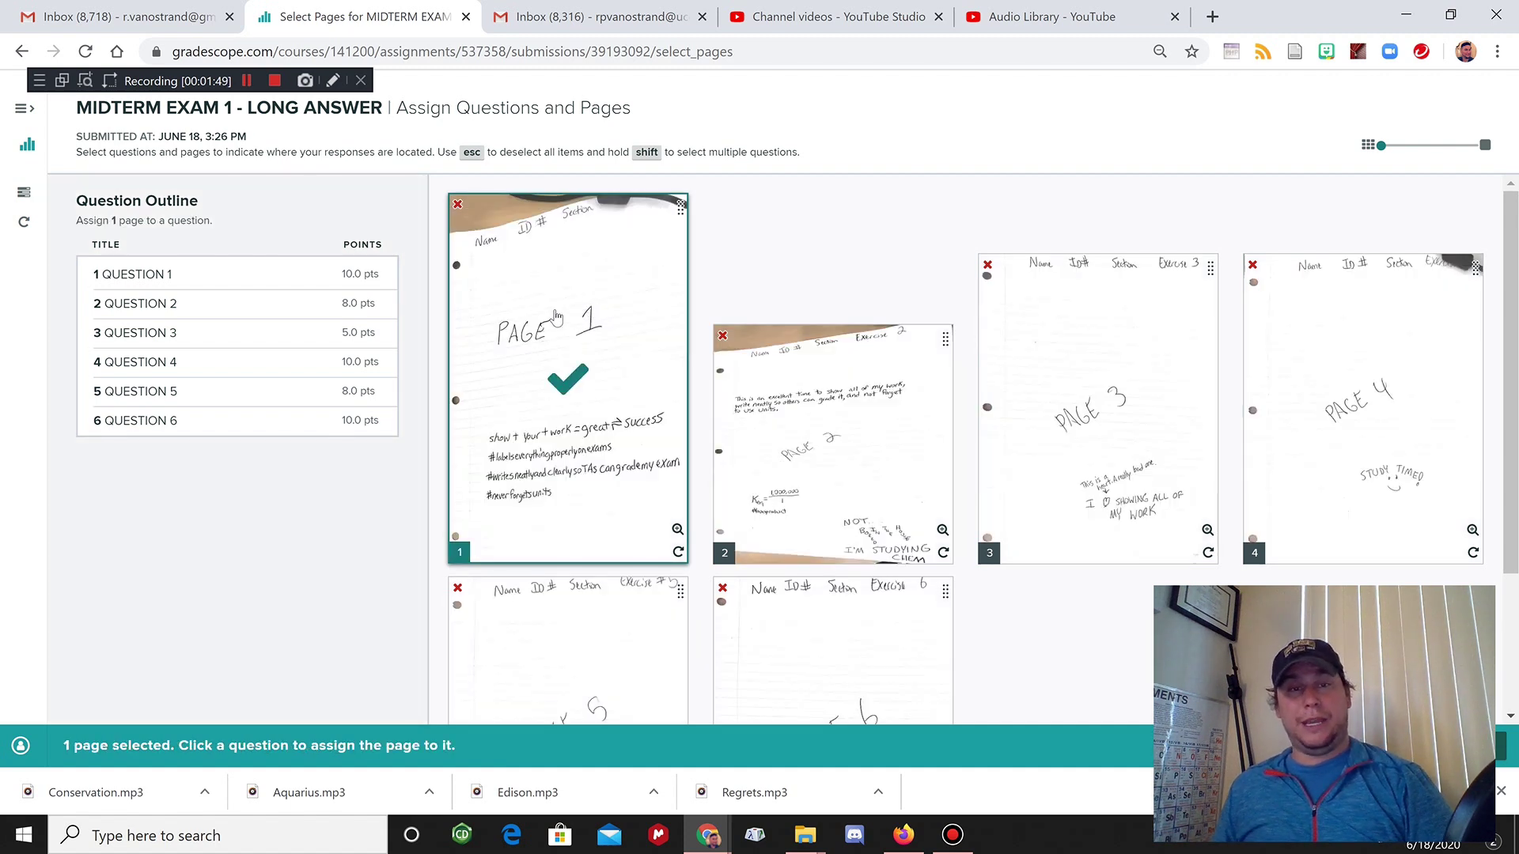
{"action": "left_click", "coordinate": [135, 280]}
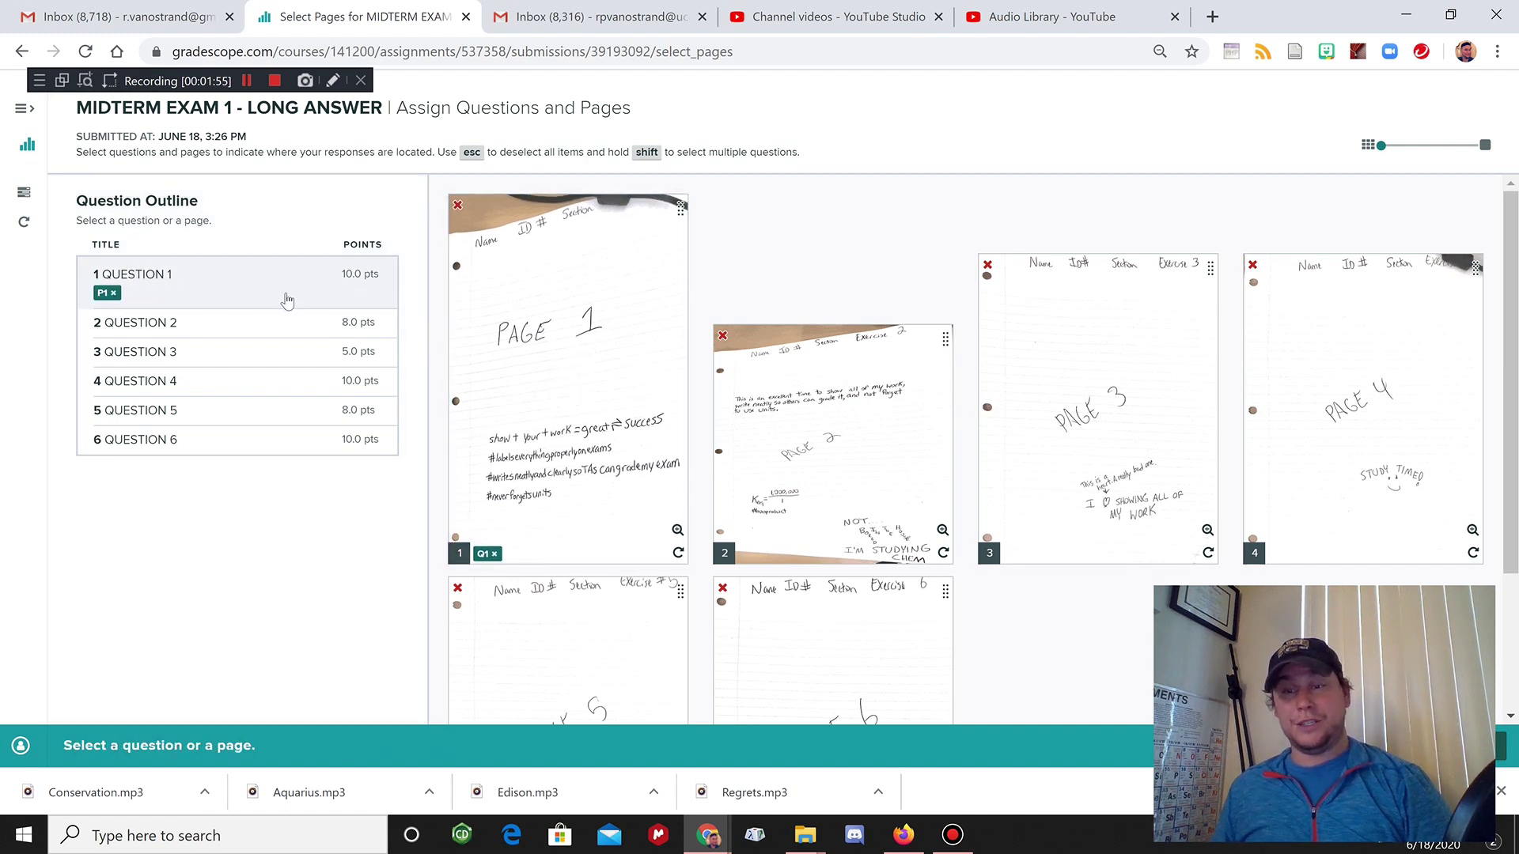
{"action": "left_click", "coordinate": [838, 431]}
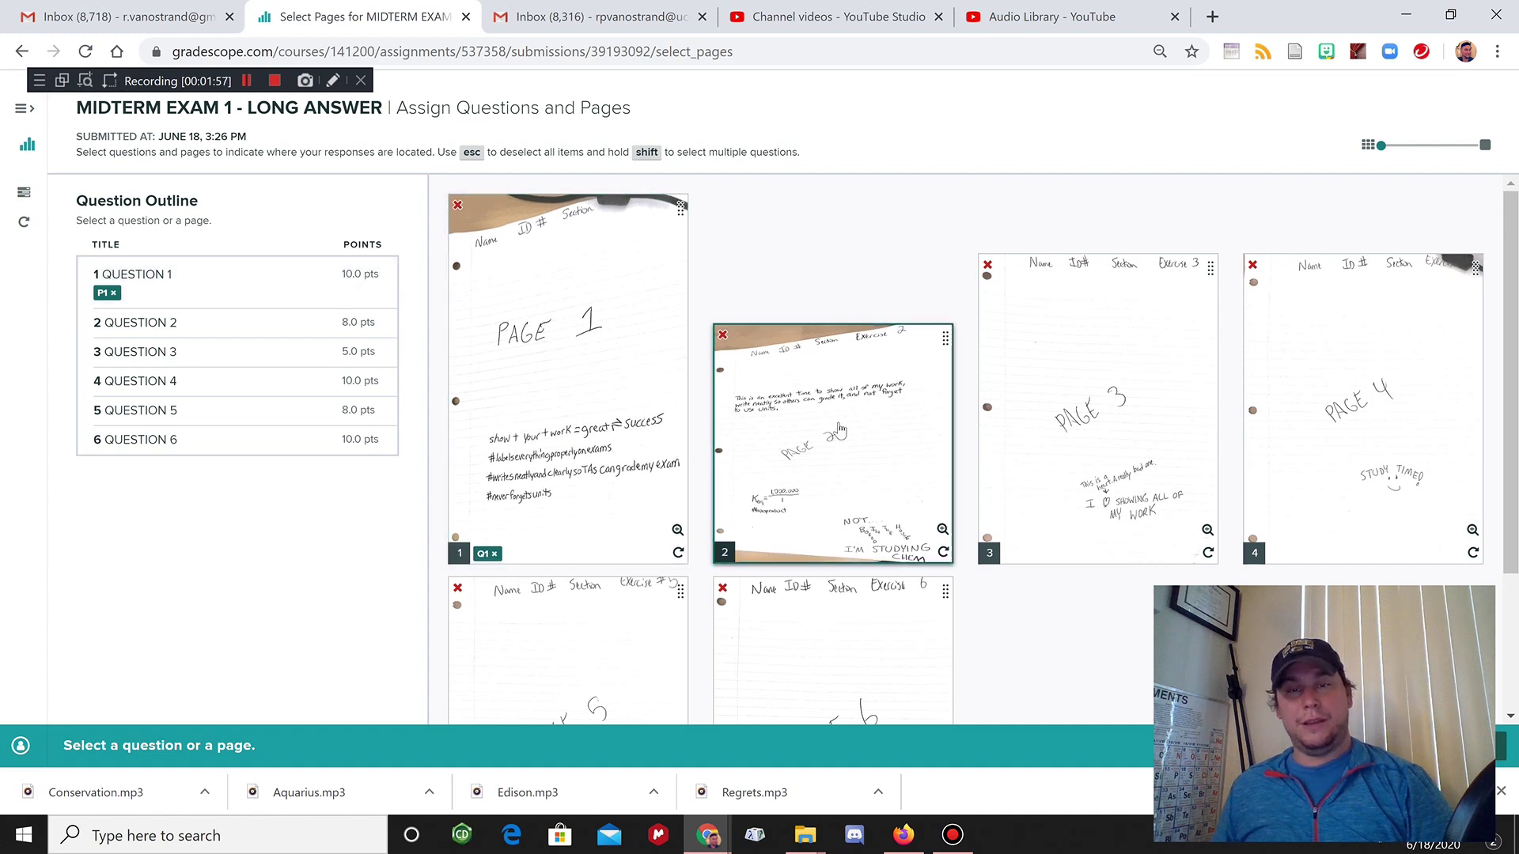
{"action": "left_click", "coordinate": [263, 323]}
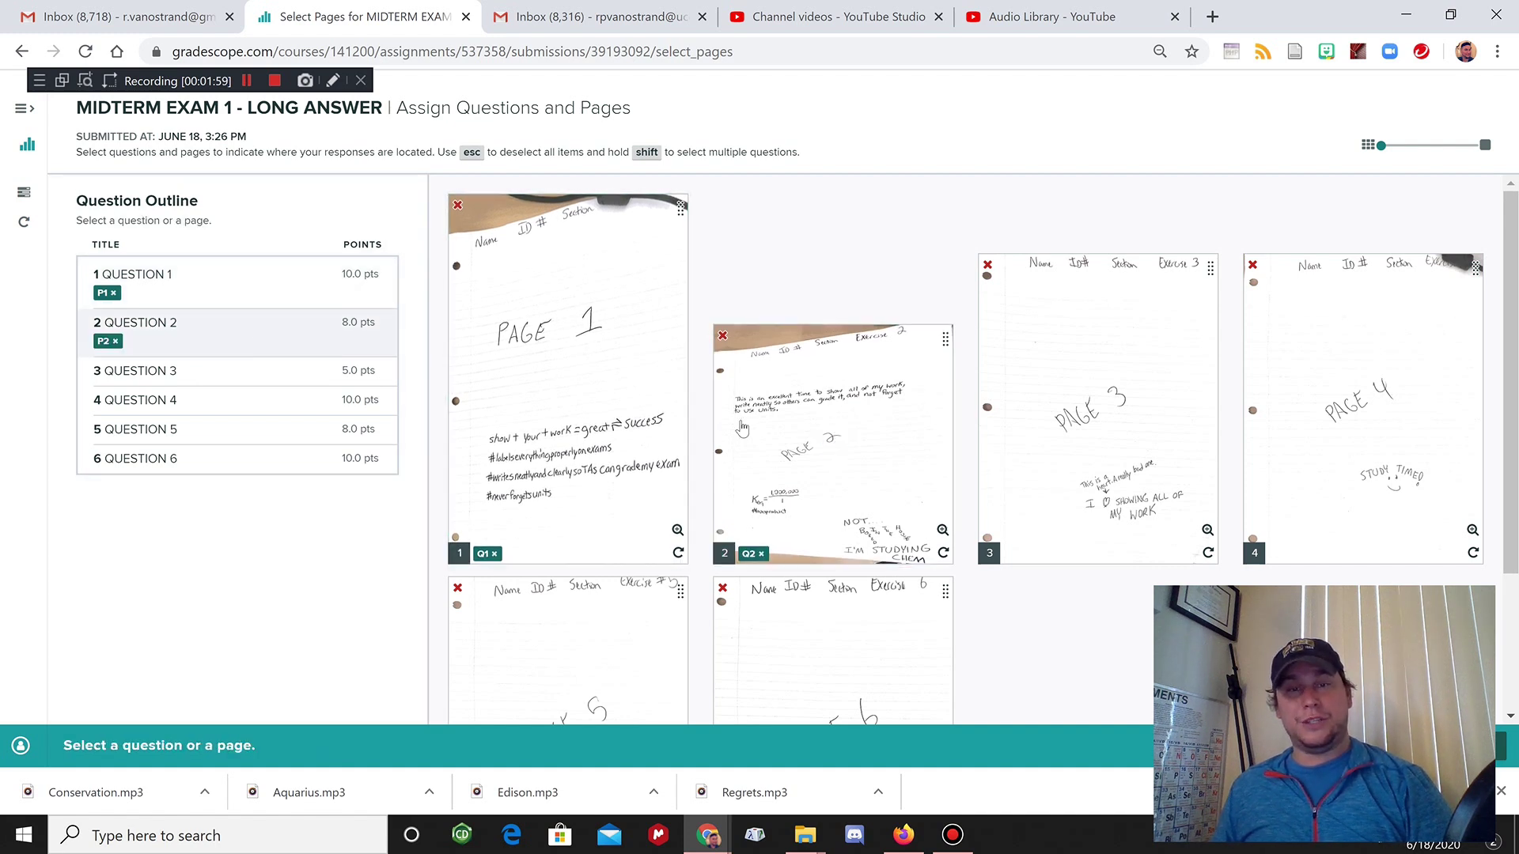
Assign pages 3, 4, 5 and 6 to Questions 3, 4, 5 and 6
{"action": "scroll", "coordinate": [1060, 437], "scroll_direction": "down", "scroll_amount": 3}
{"action": "scroll", "coordinate": [1059, 437], "scroll_direction": "up", "scroll_amount": 1}
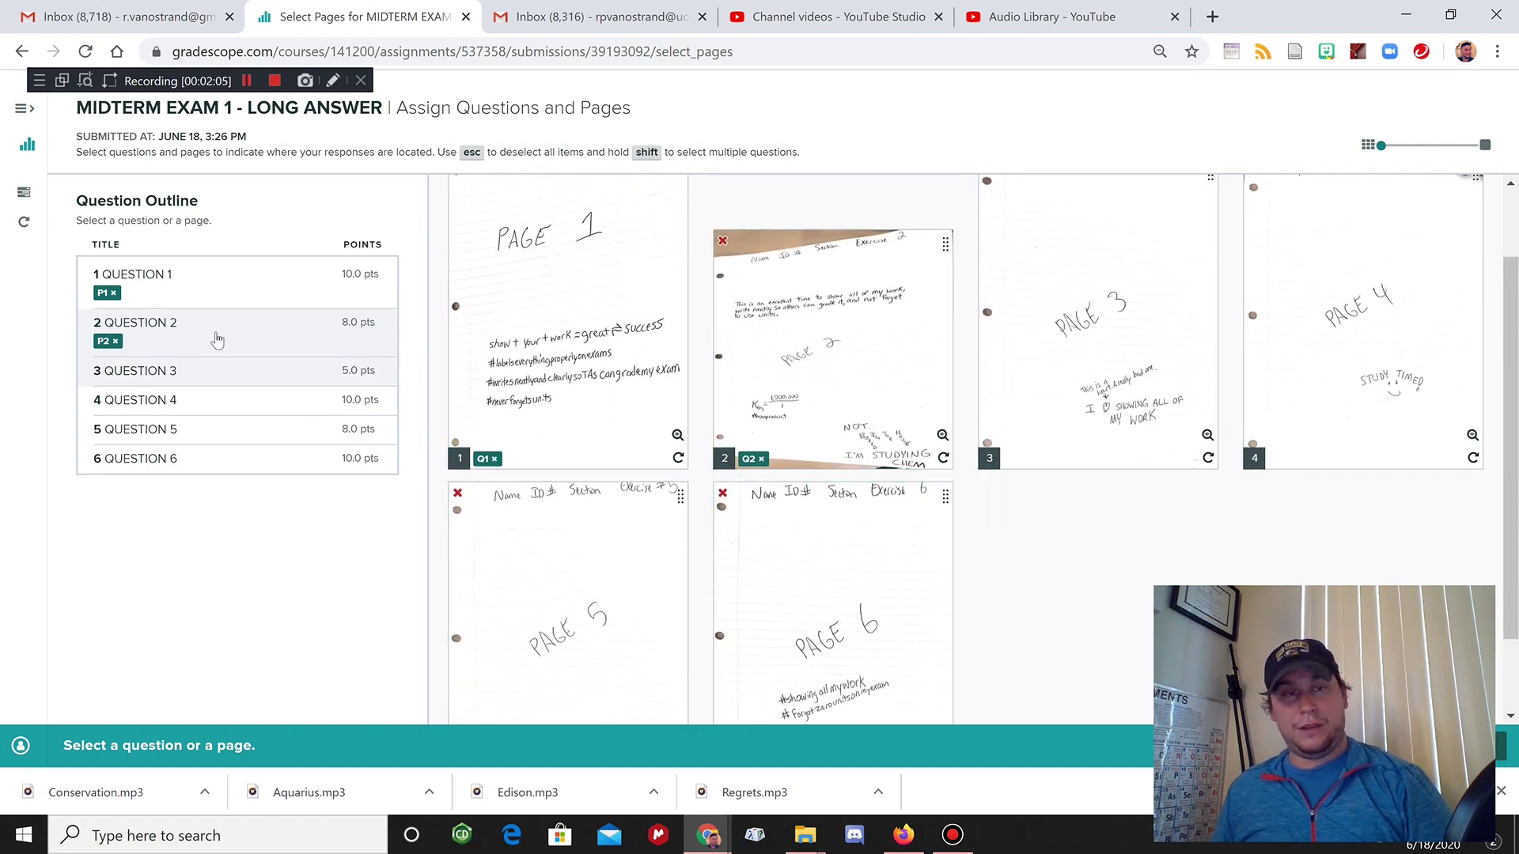
{"action": "left_click", "coordinate": [1090, 345]}
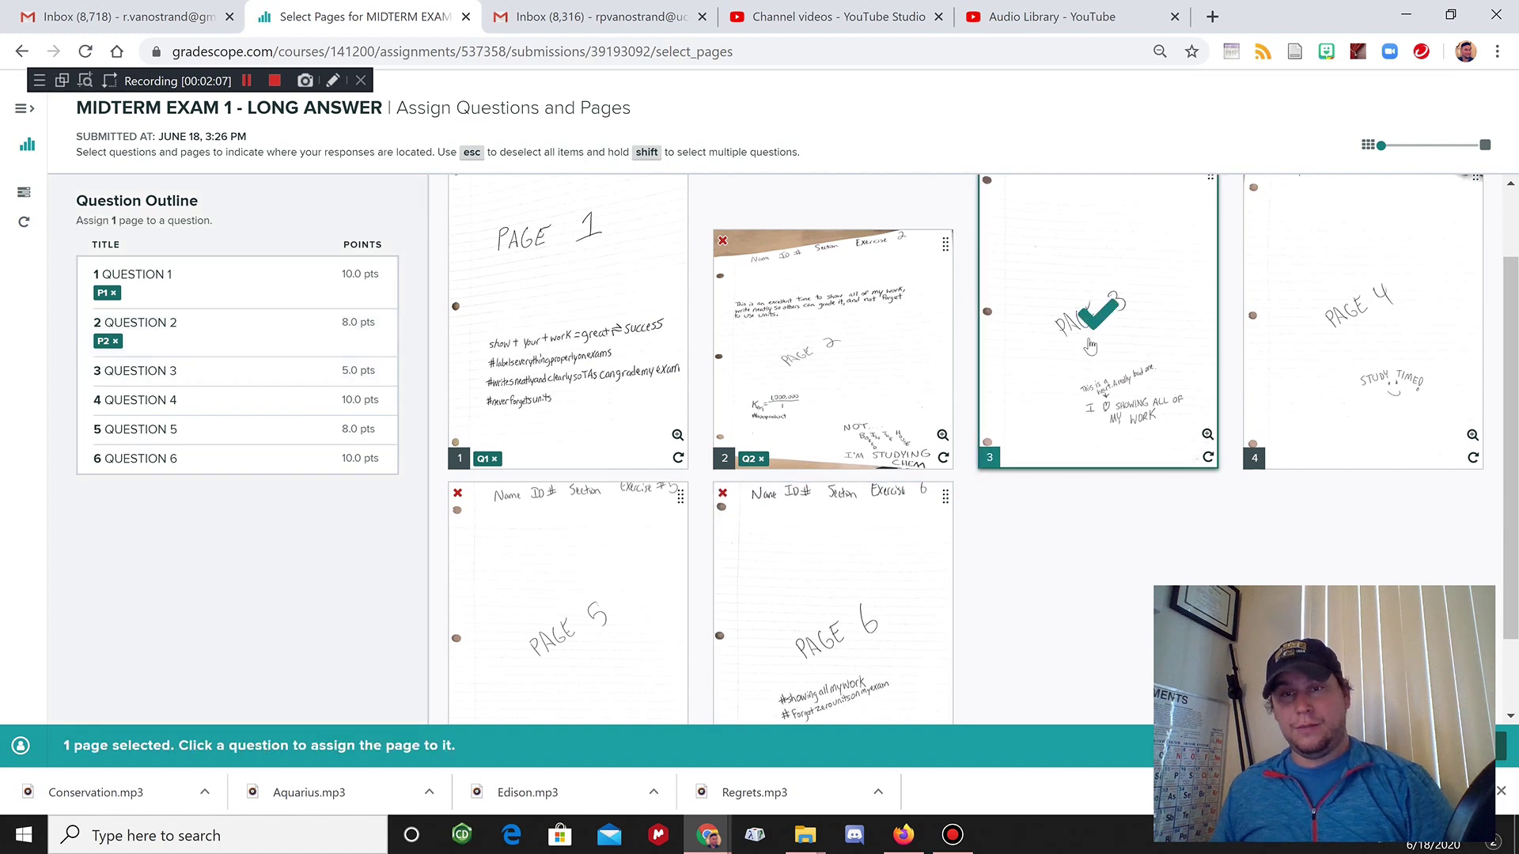
{"action": "left_click", "coordinate": [158, 370]}
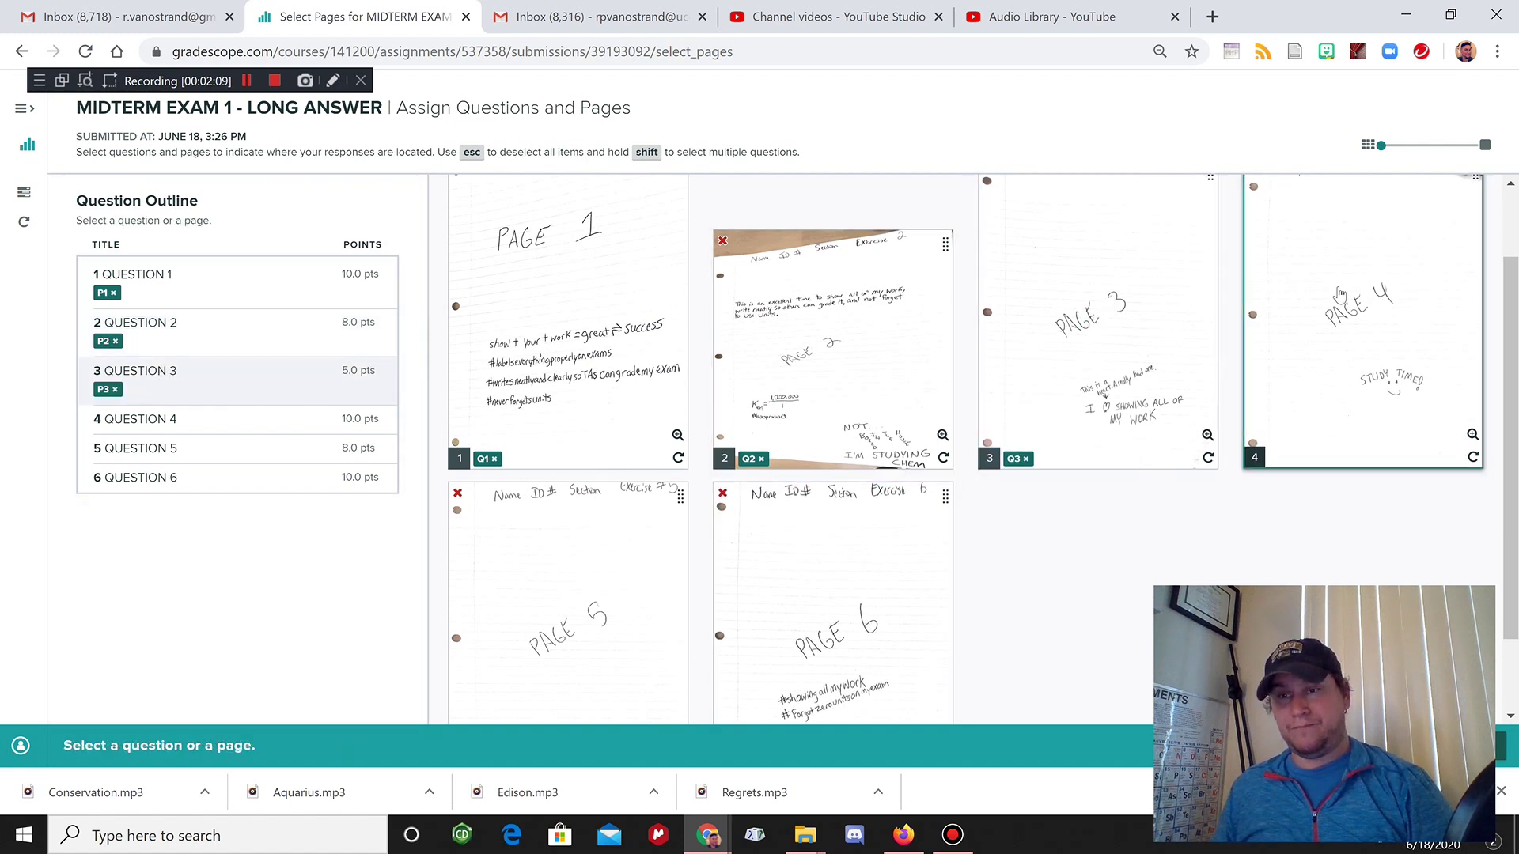
{"action": "left_click", "coordinate": [1274, 288]}
{"action": "left_click", "coordinate": [238, 423]}
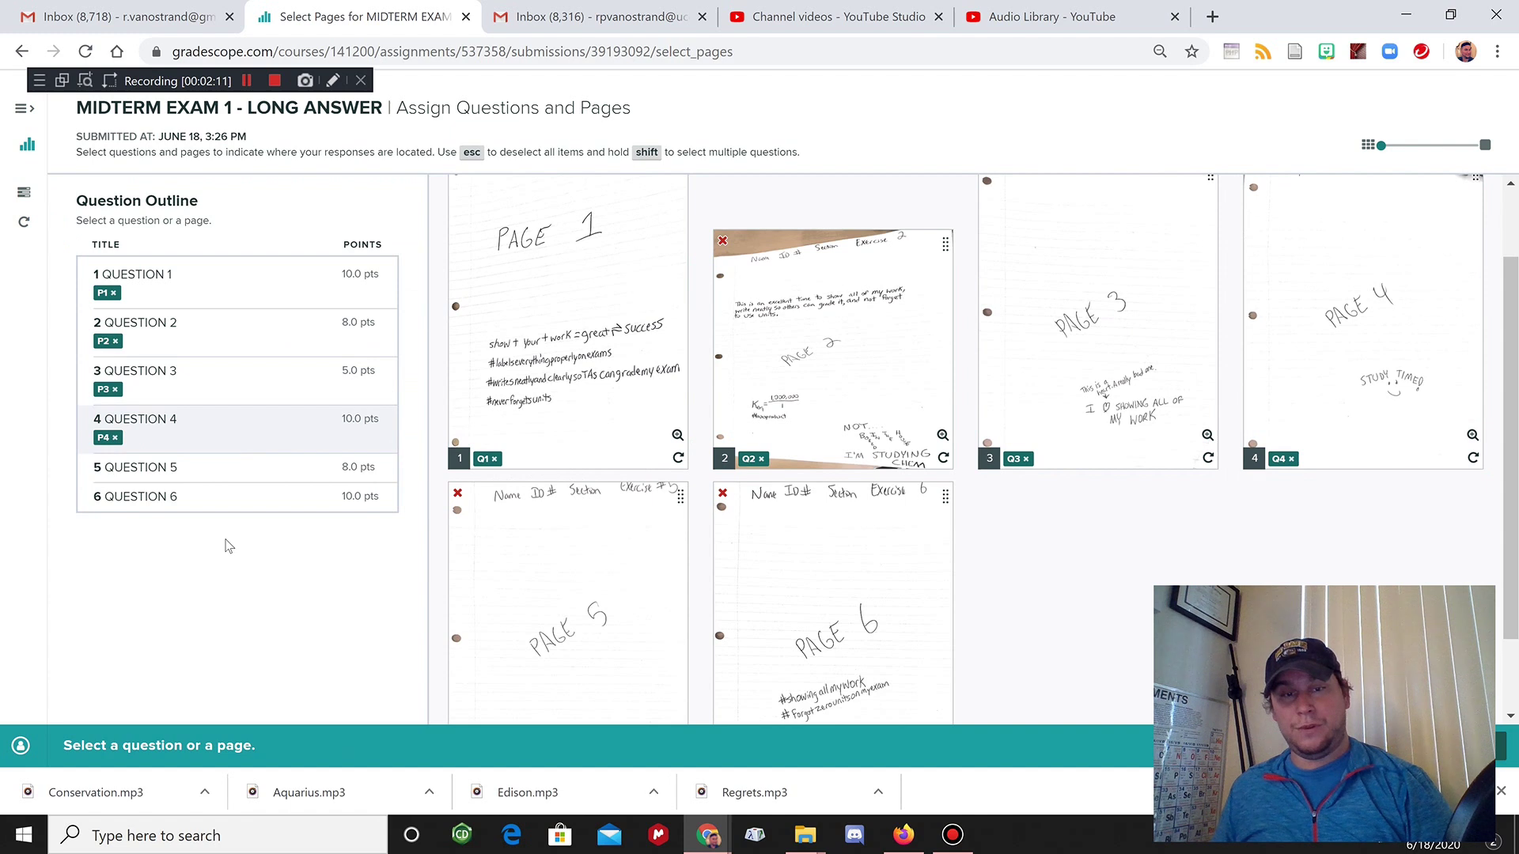
{"action": "left_click", "coordinate": [554, 636]}
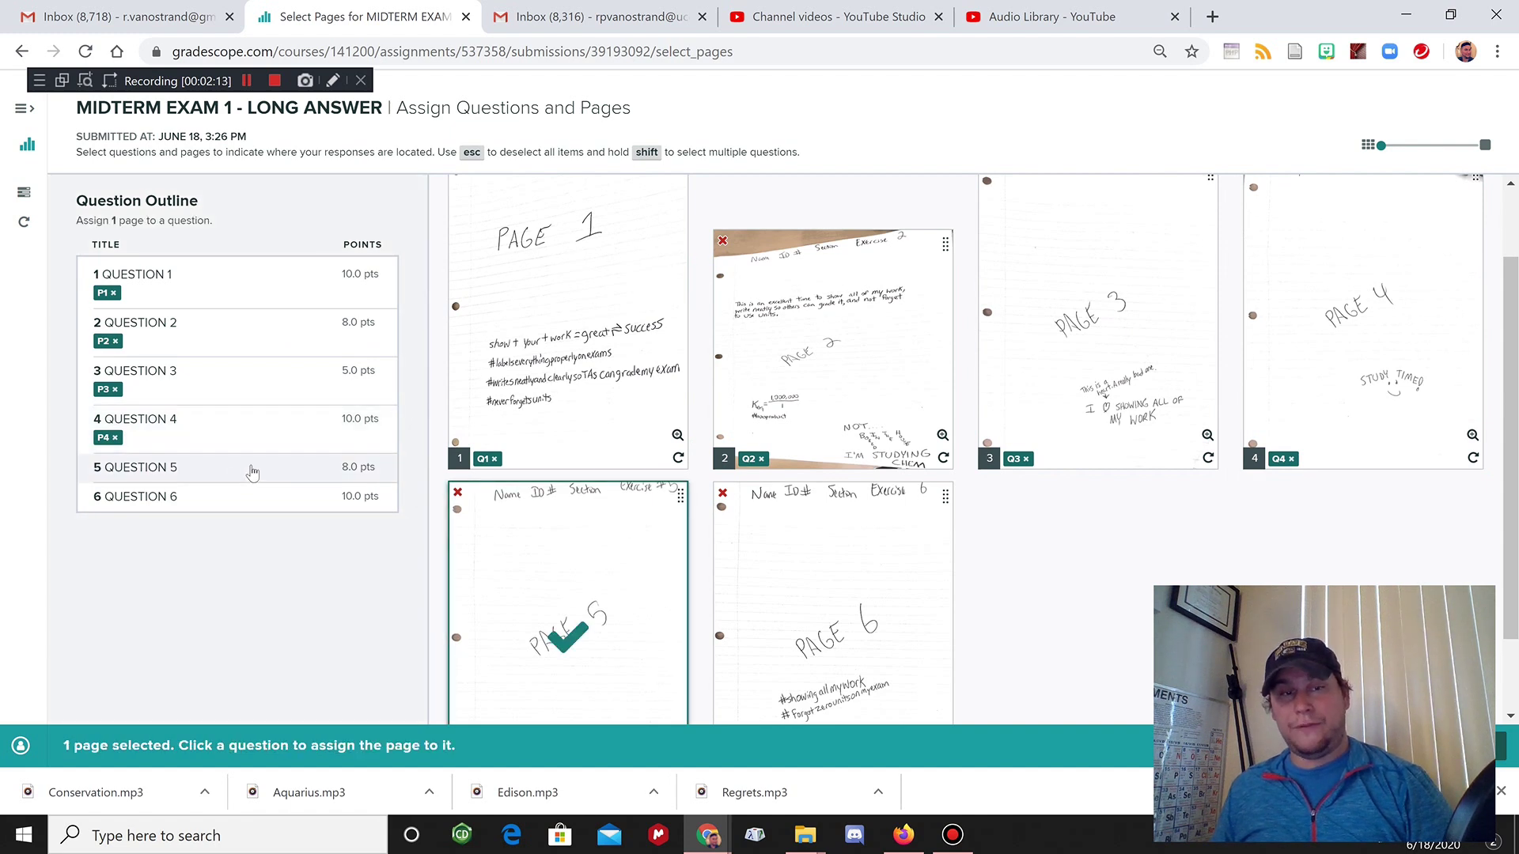
{"action": "left_click", "coordinate": [247, 472]}
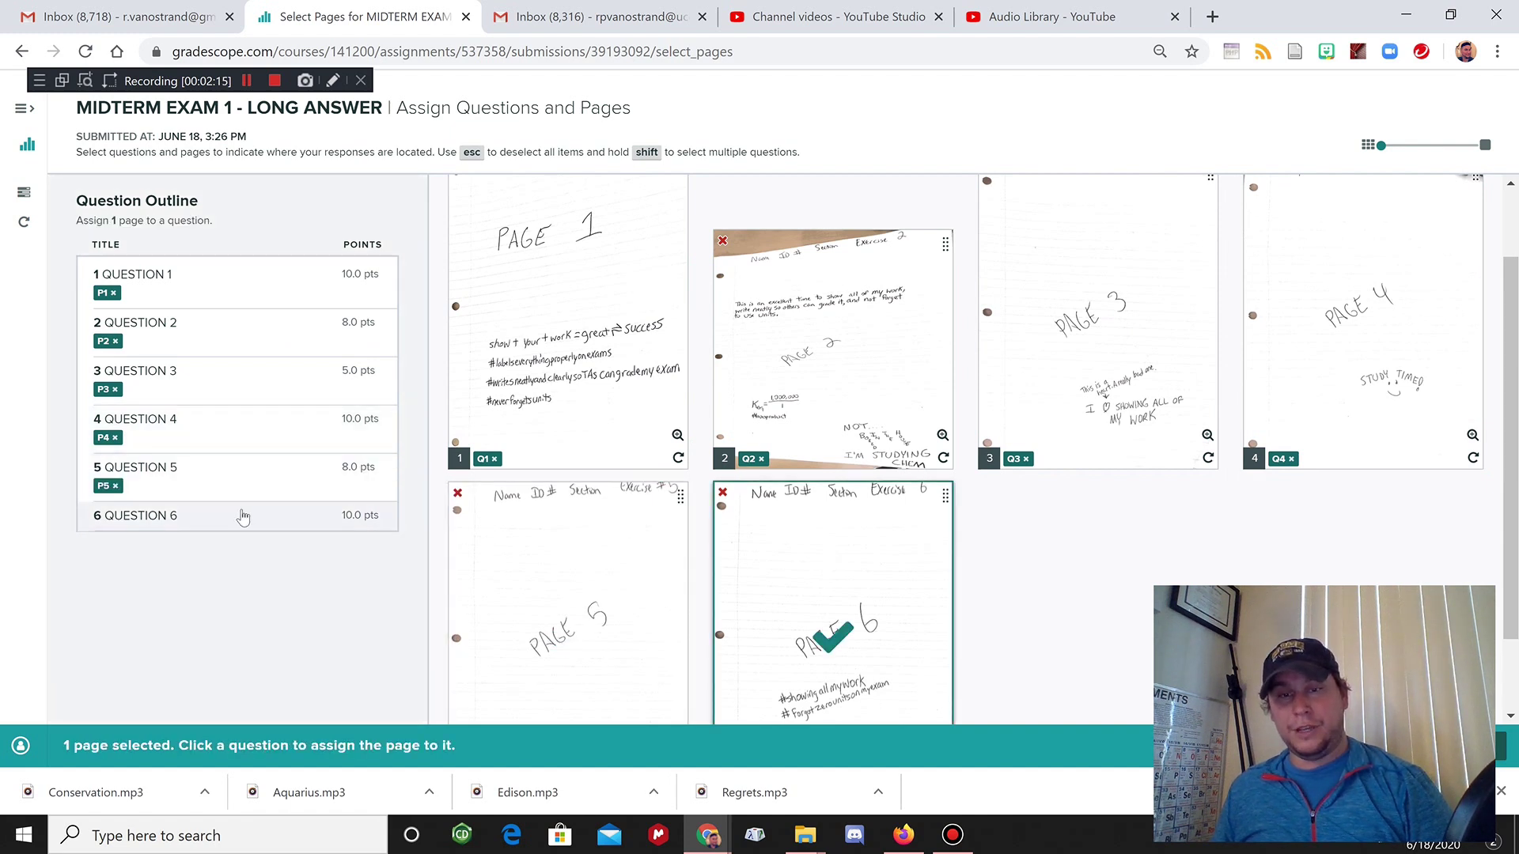
{"action": "left_click", "coordinate": [243, 516]}
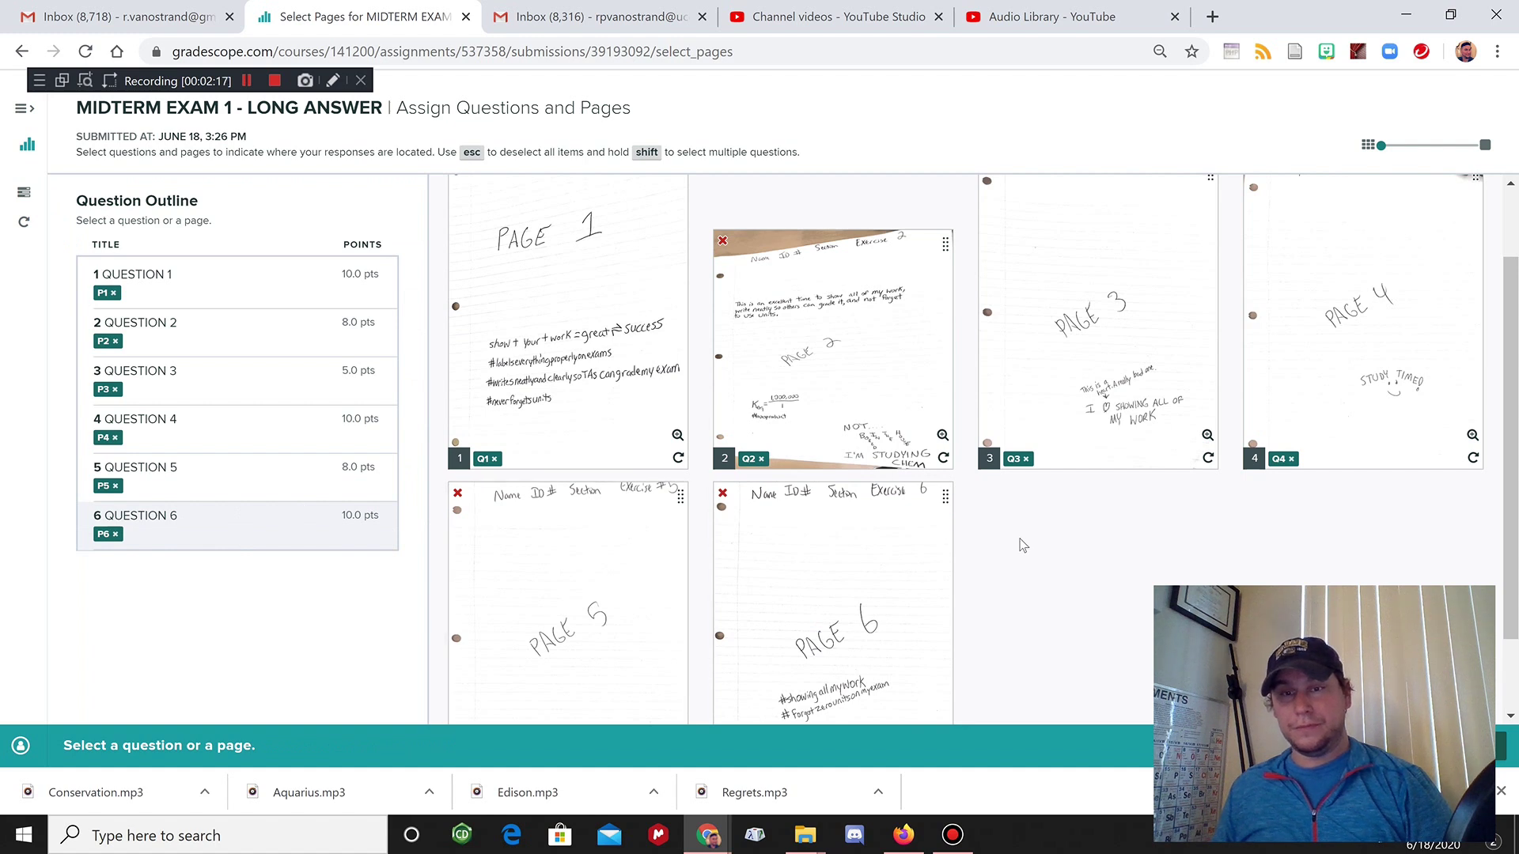
Restore the browser window and submit the exam with pages 1–6 mapped to Questions 1–6
{"action": "scroll", "coordinate": [1025, 554], "scroll_direction": "down", "scroll_amount": 1}
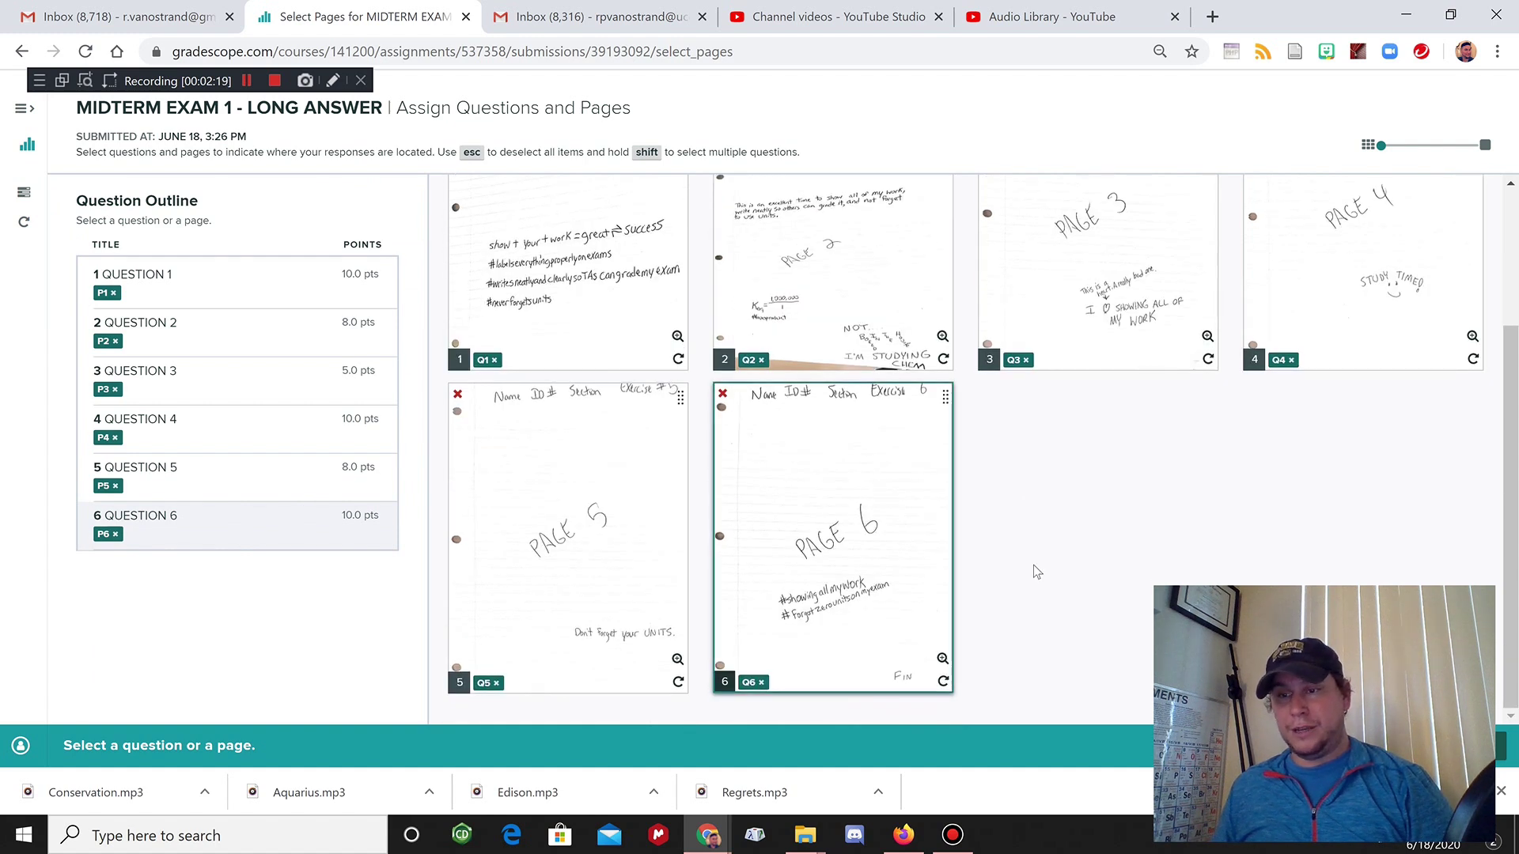
{"action": "left_click", "coordinate": [1459, 13]}
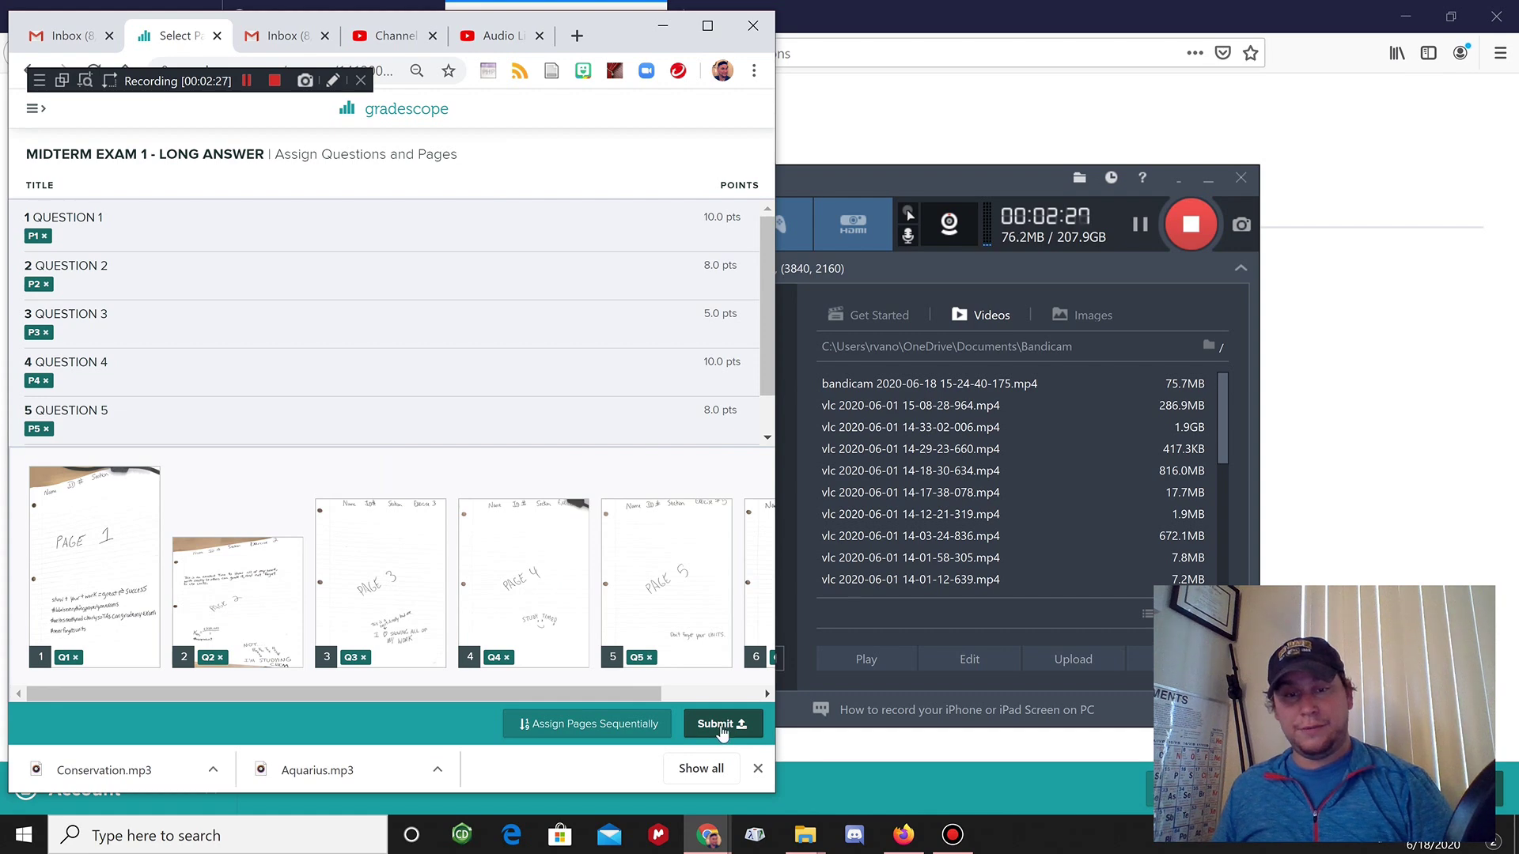
{"action": "left_click", "coordinate": [722, 732]}
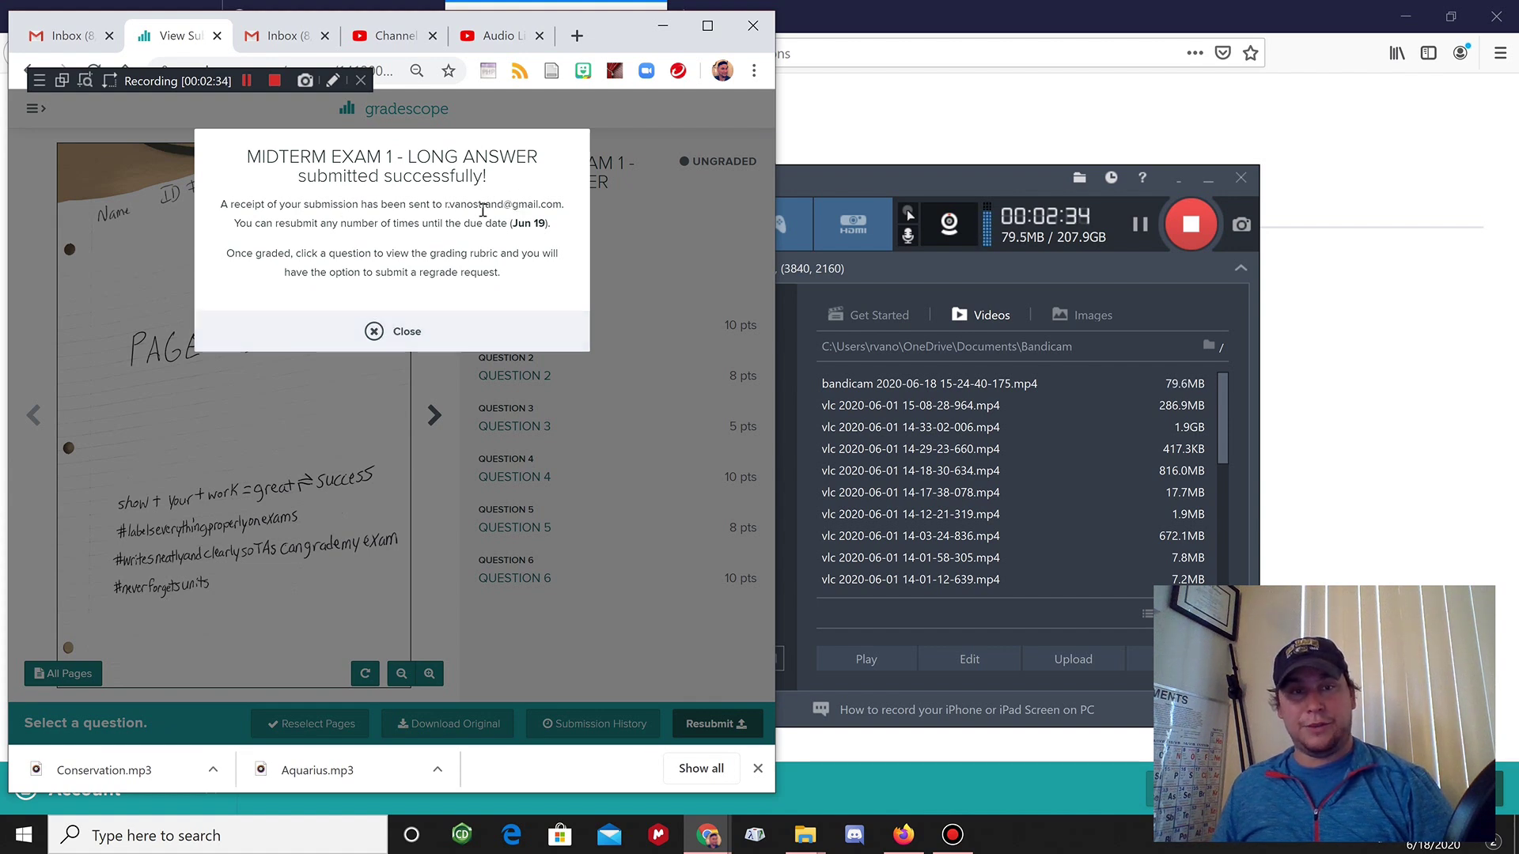
Dismiss the success message and page forward through the submission to page 6
{"action": "left_click", "coordinate": [390, 331]}
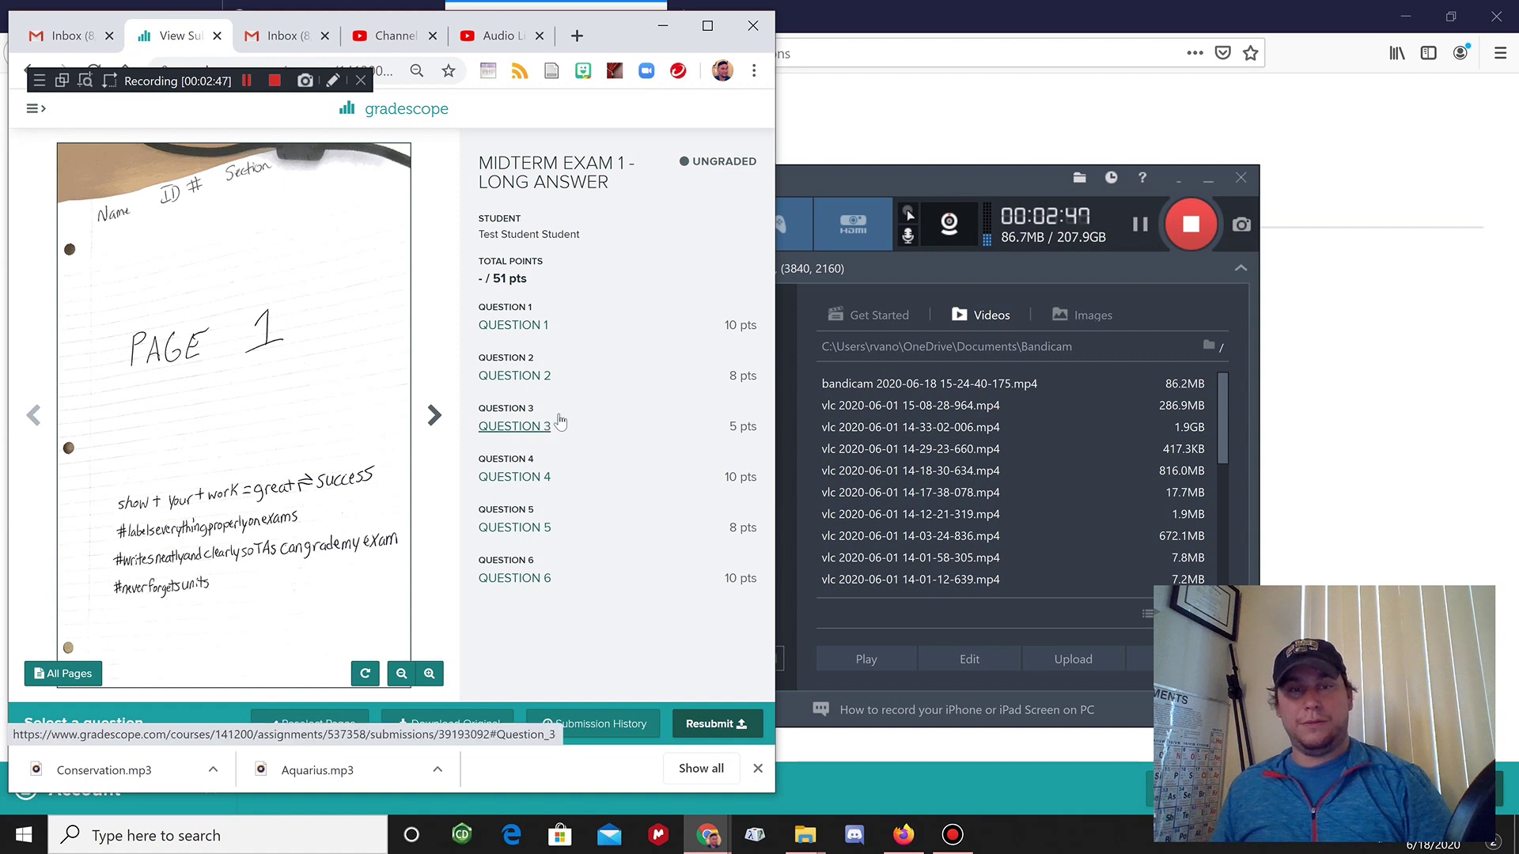
{"action": "left_click", "coordinate": [434, 417]}
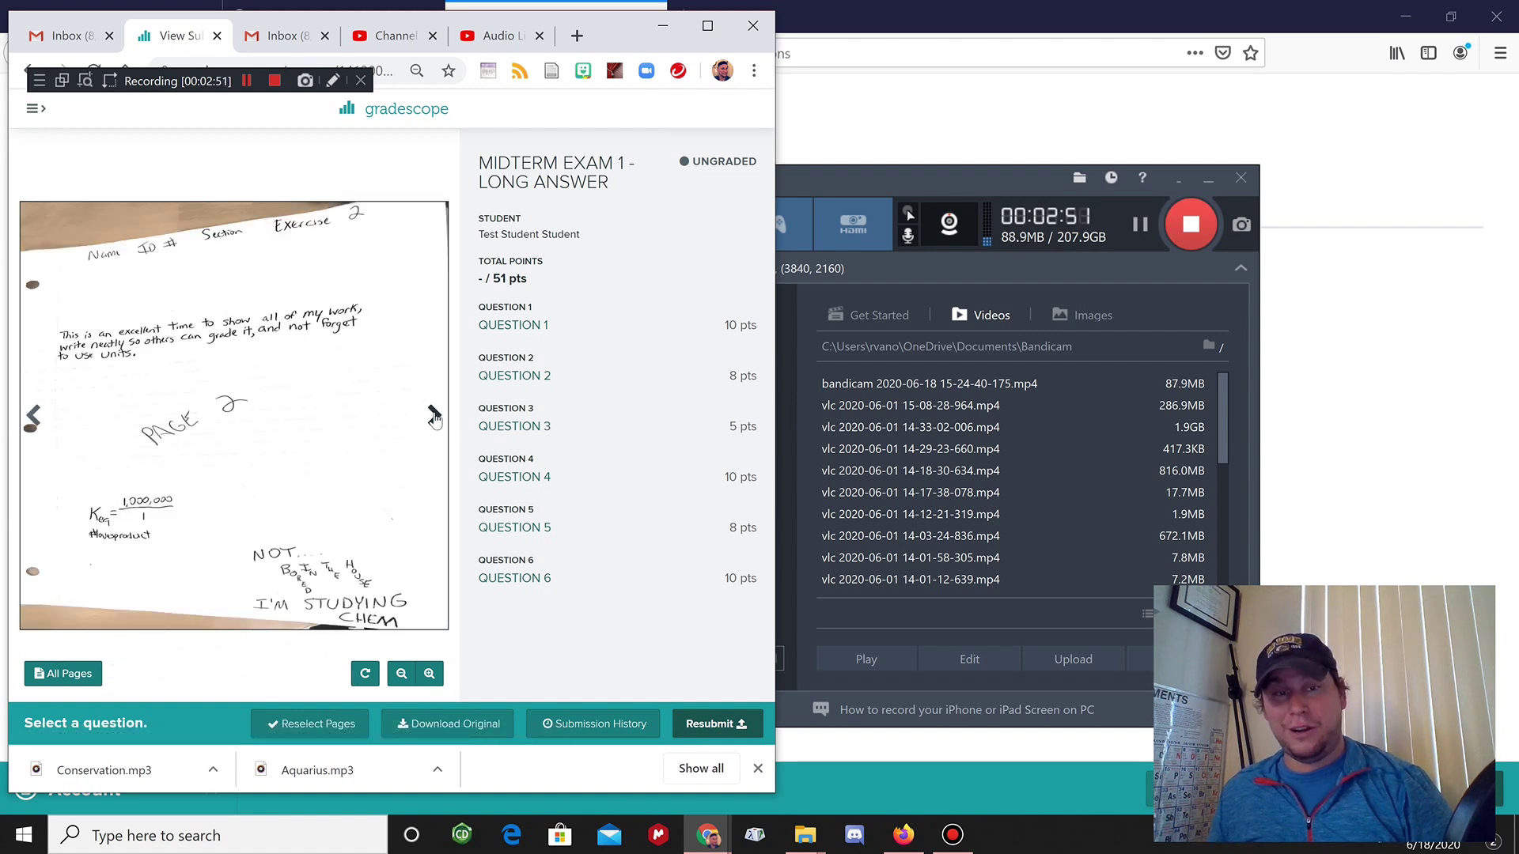
{"action": "left_click", "coordinate": [434, 416]}
{"action": "left_click", "coordinate": [434, 416]}
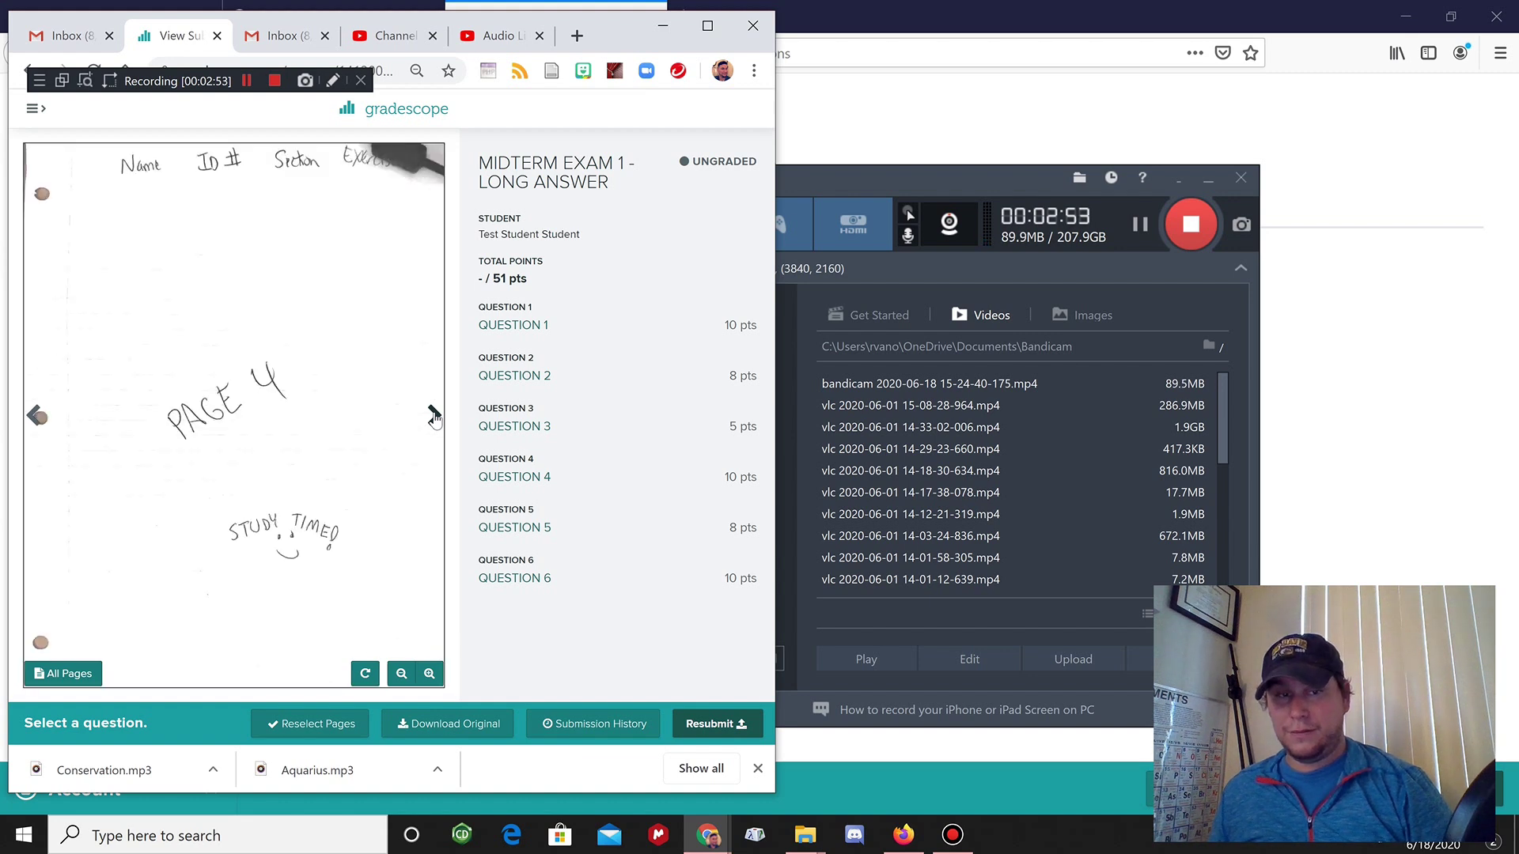
{"action": "left_click", "coordinate": [434, 416]}
{"action": "left_click", "coordinate": [434, 416]}
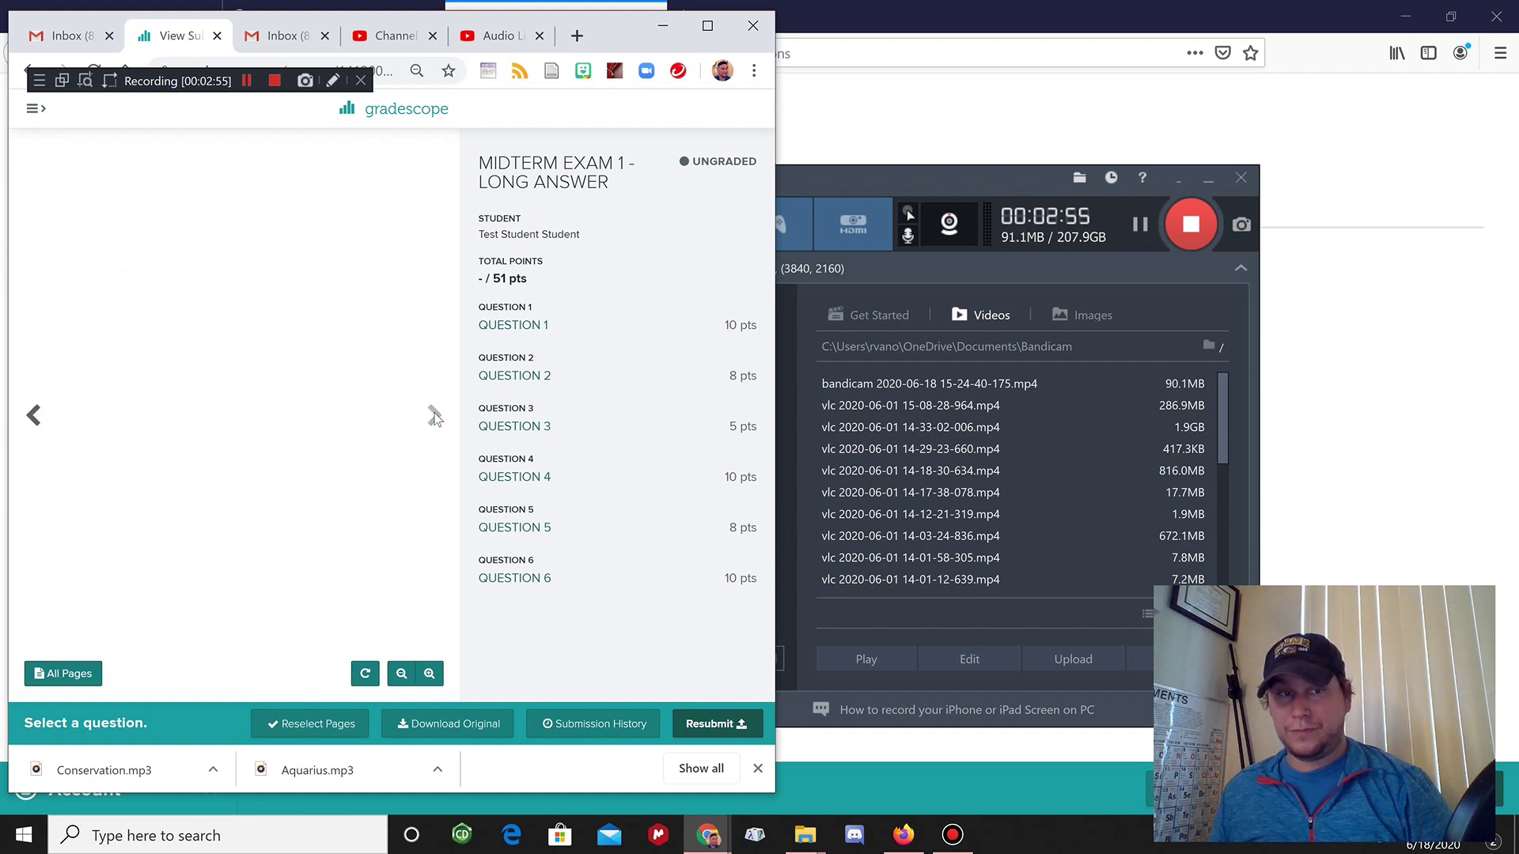
Page back through the submission from page 5 to page 1
{"action": "left_click", "coordinate": [36, 417]}
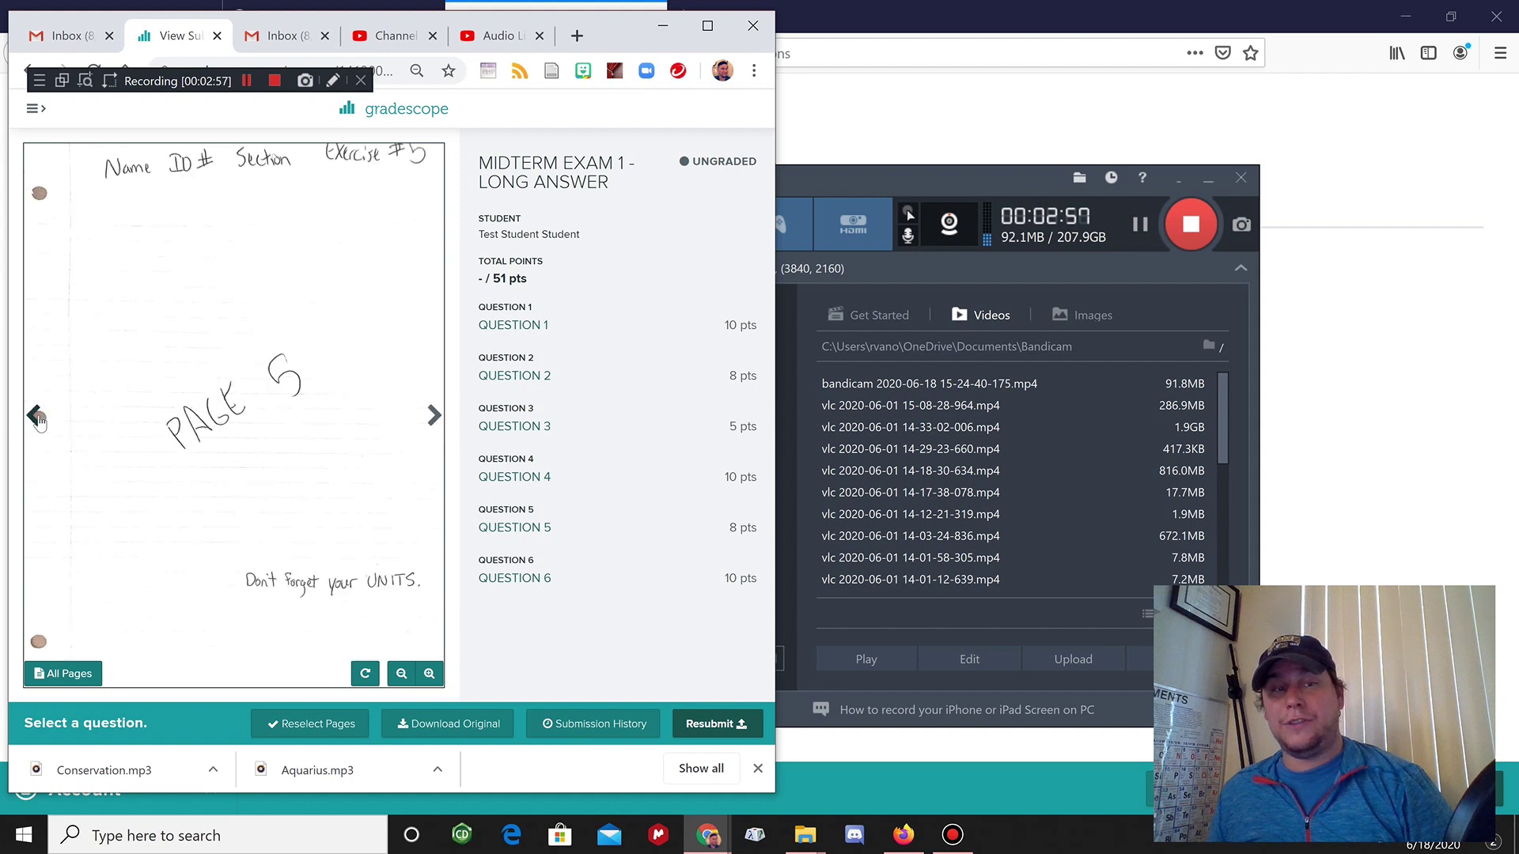
{"action": "left_click", "coordinate": [35, 416]}
{"action": "left_click", "coordinate": [36, 416]}
{"action": "left_click", "coordinate": [35, 417]}
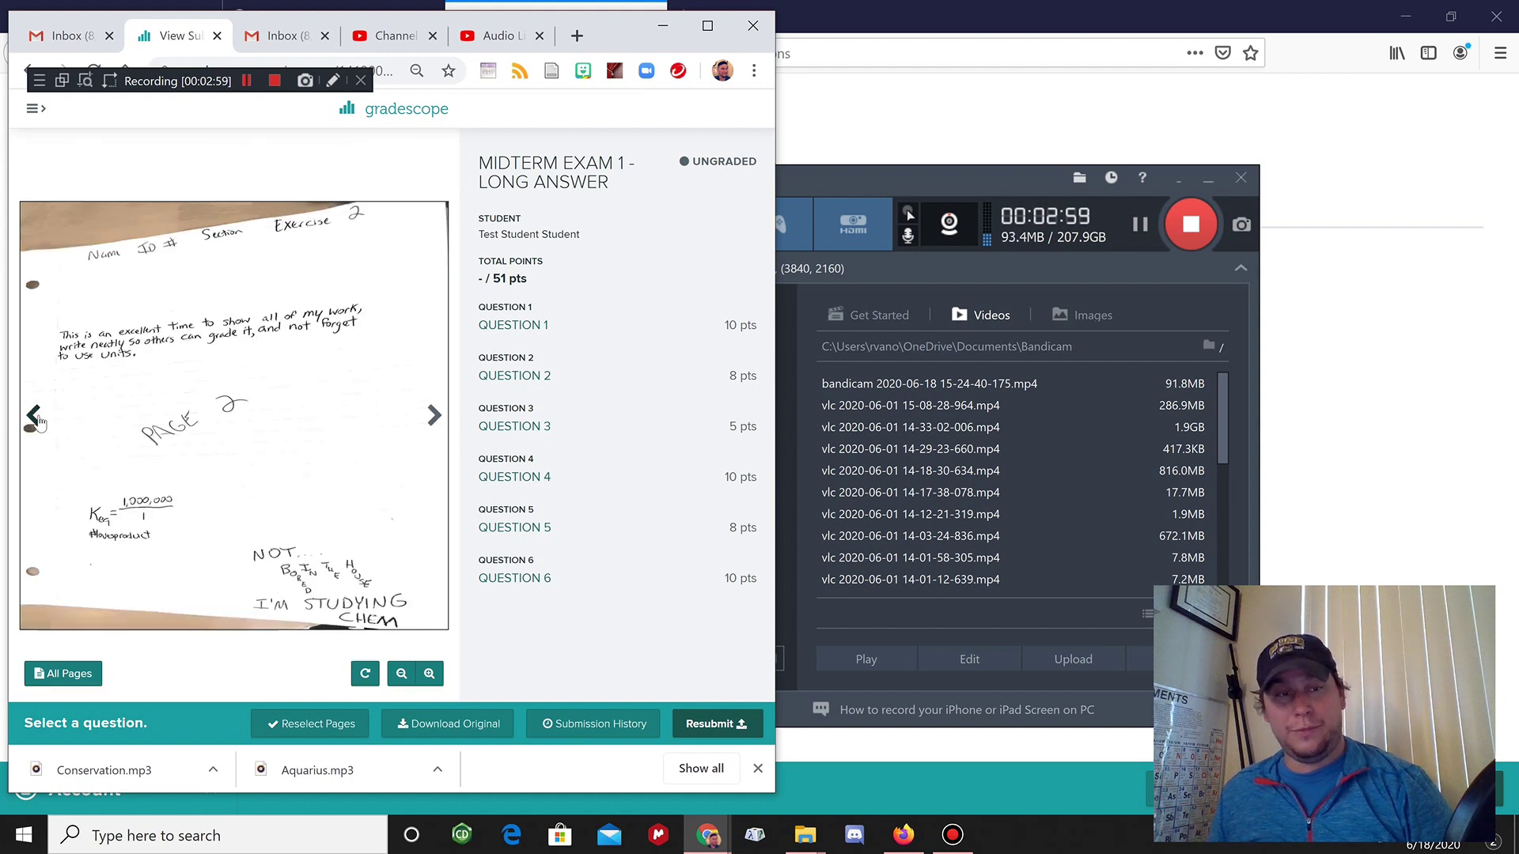
{"action": "left_click", "coordinate": [35, 417]}
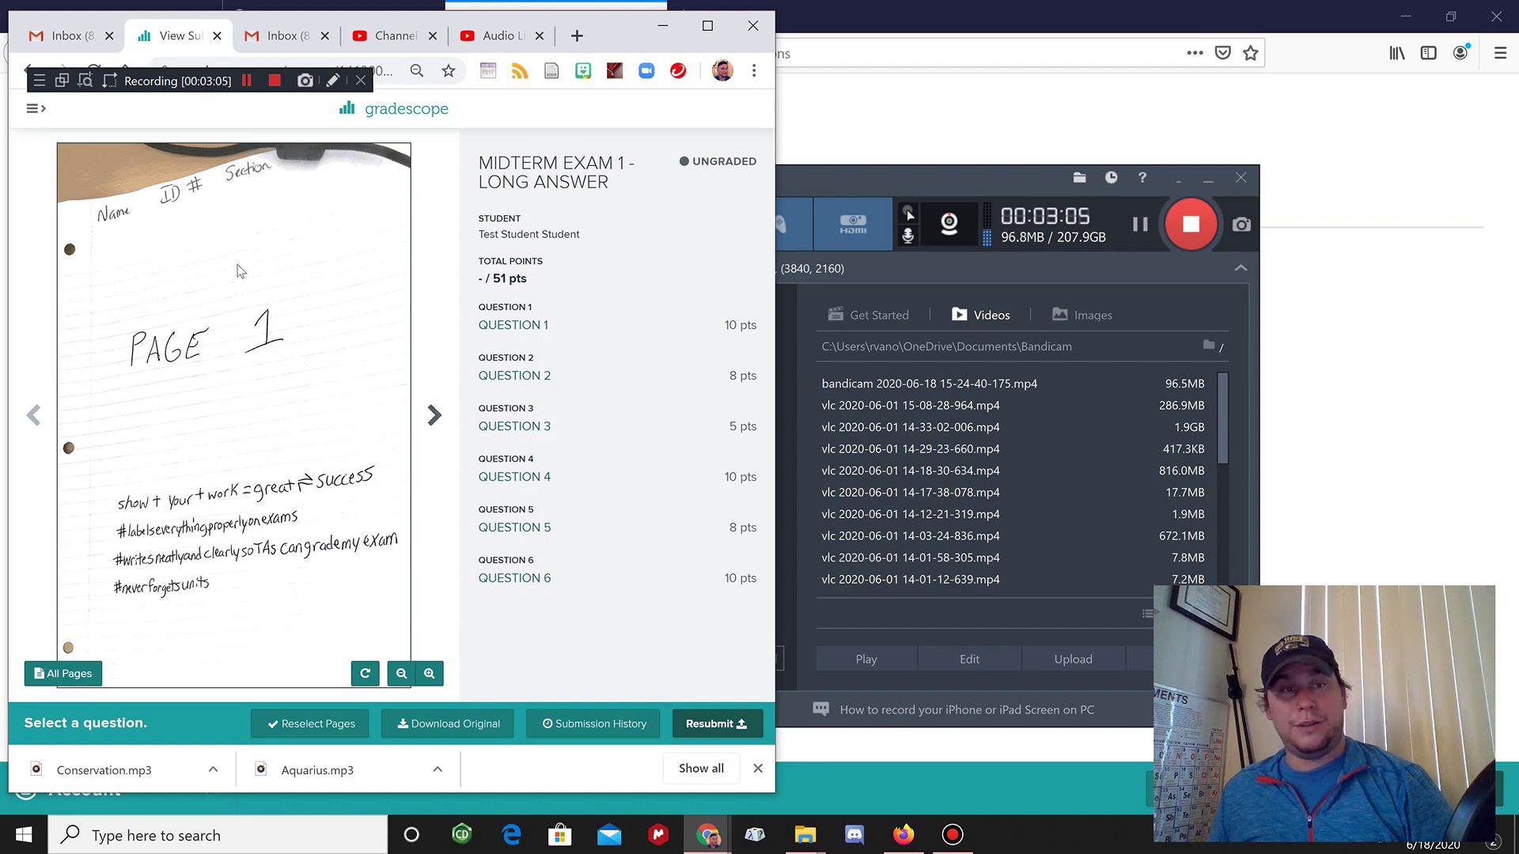
Page forward again through pages 2 to 6 of the submitted exam
{"action": "left_click", "coordinate": [436, 419]}
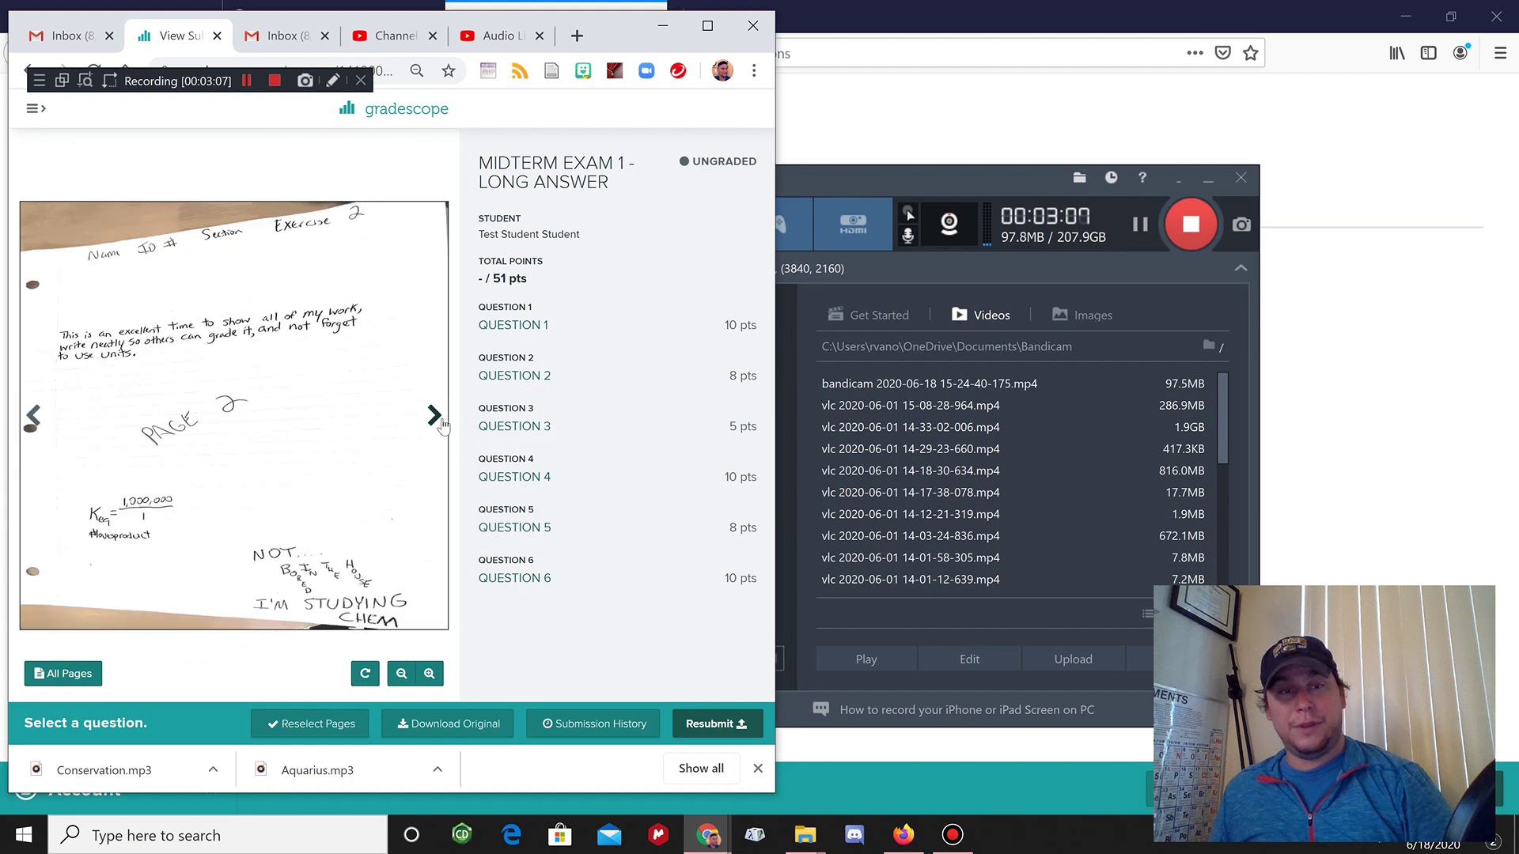
{"action": "left_click", "coordinate": [434, 416]}
{"action": "left_click", "coordinate": [433, 417]}
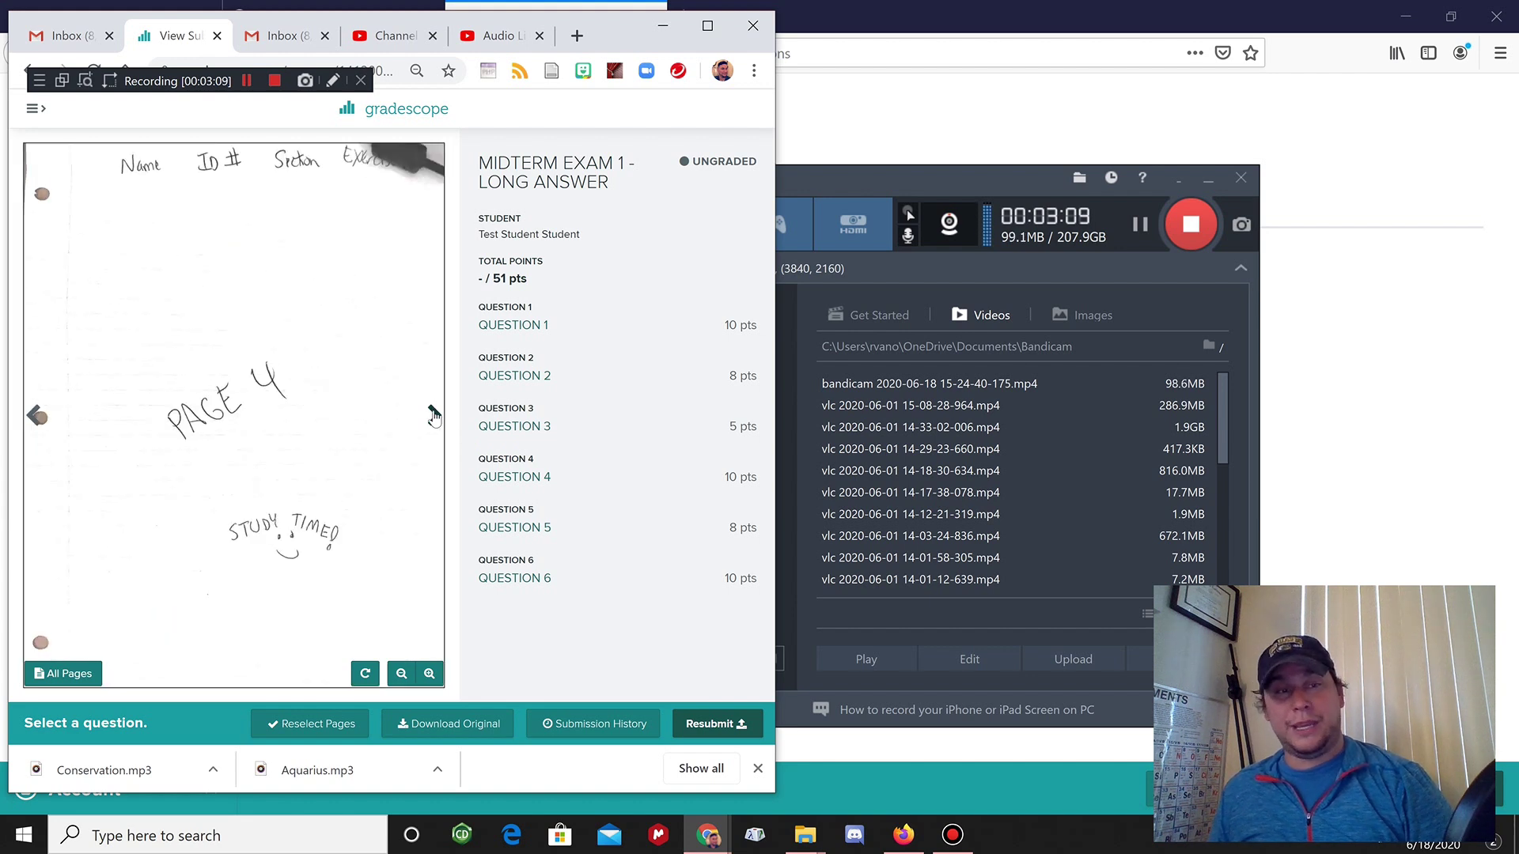
{"action": "left_click", "coordinate": [434, 417]}
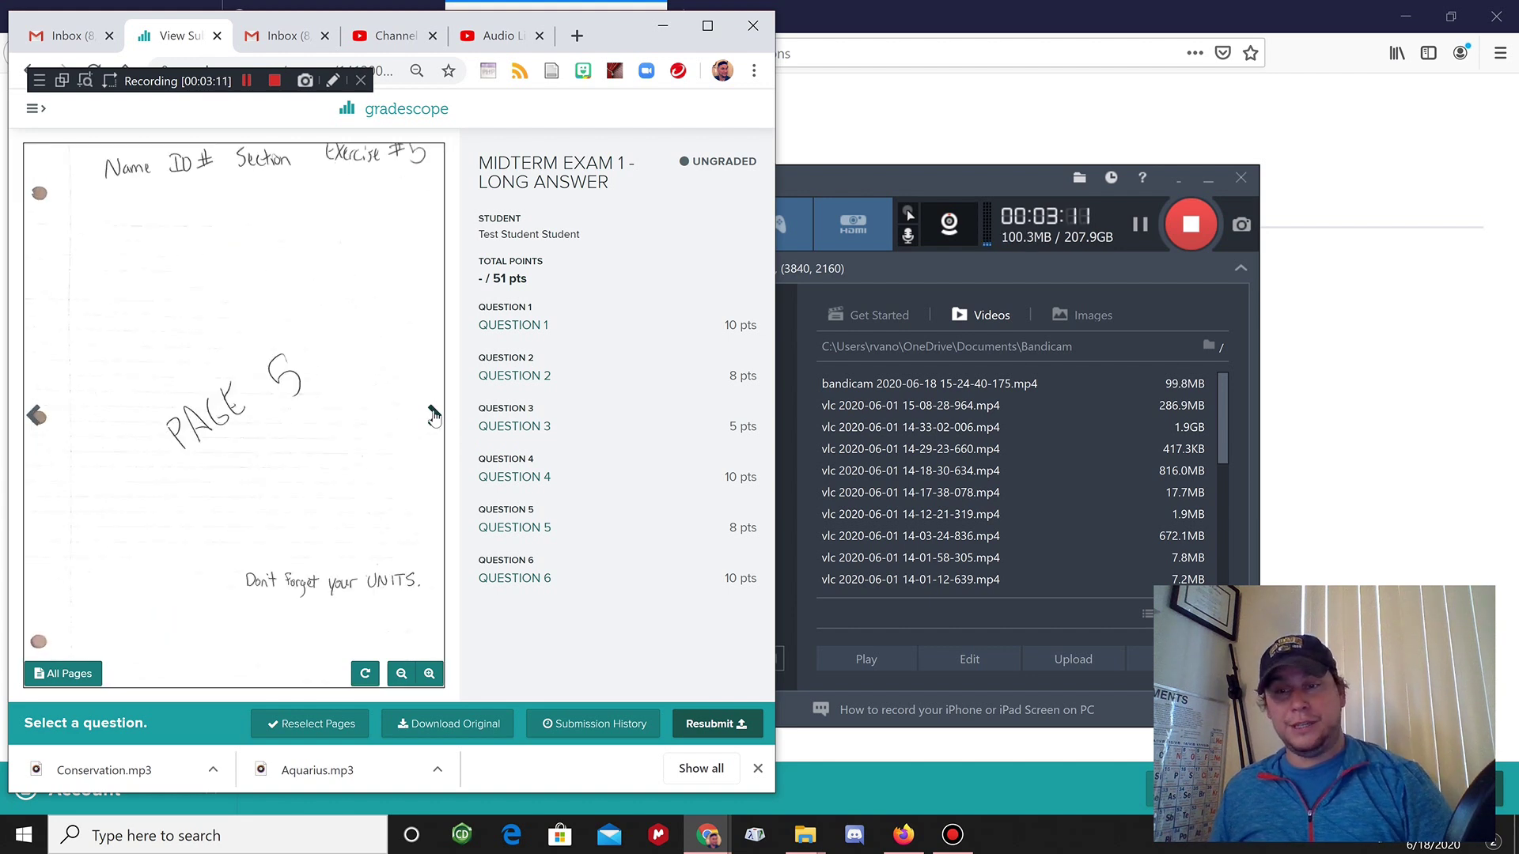
{"action": "left_click", "coordinate": [433, 417]}
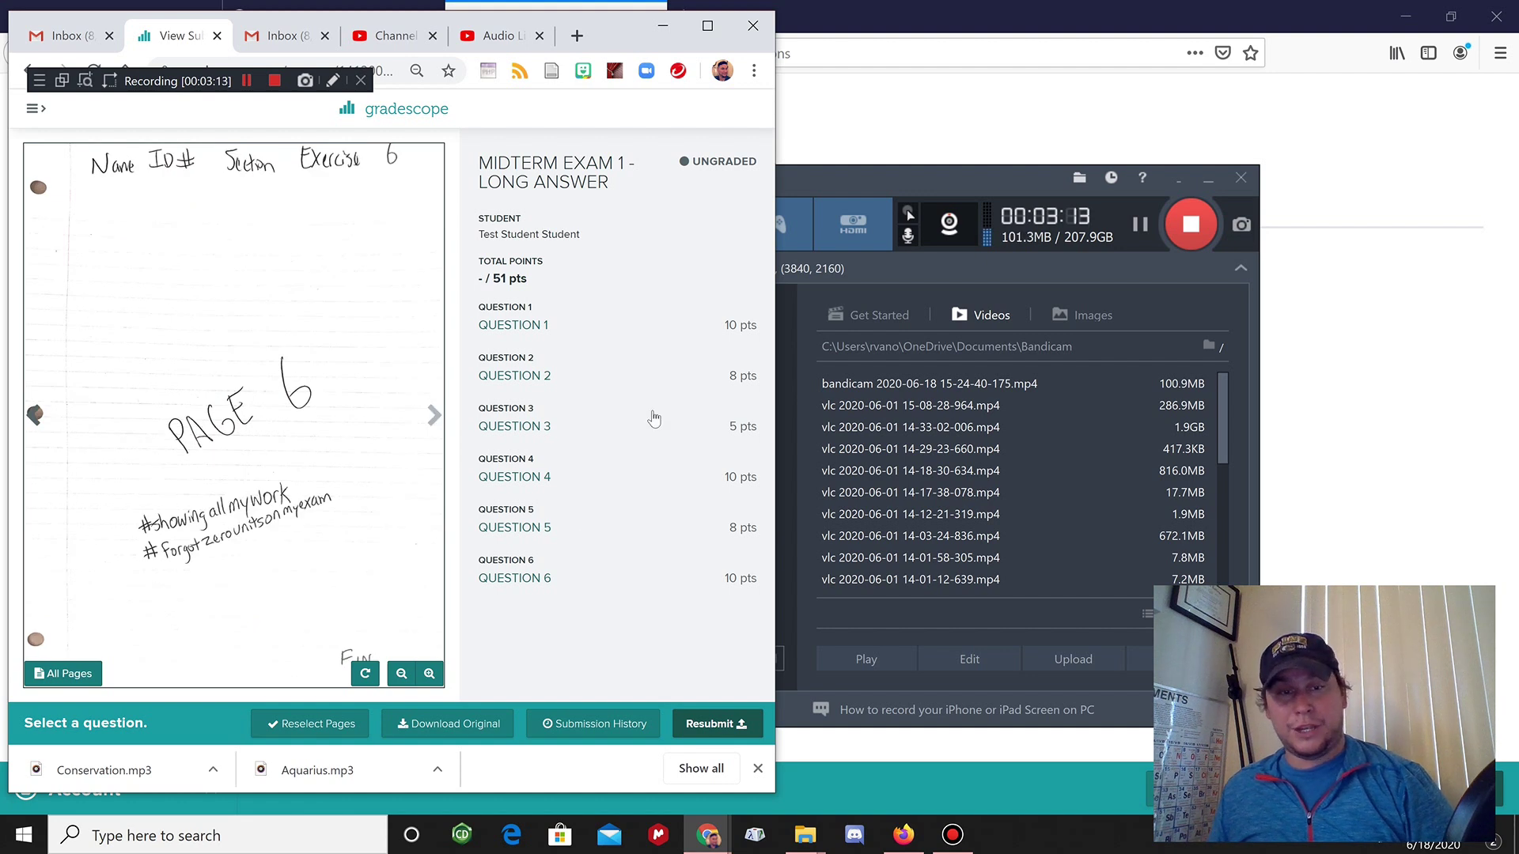